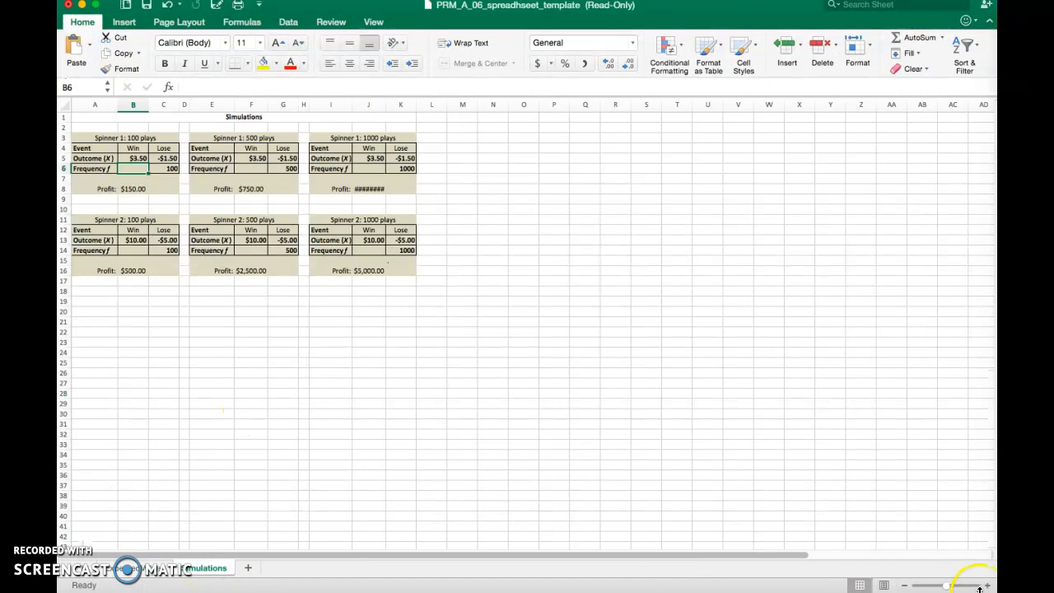
Enlarge the view of the Simulations sheet until the six spinner tables are easy to read.
{"action": "left_click", "coordinate": [989, 586]}
{"action": "left_click", "coordinate": [988, 586]}
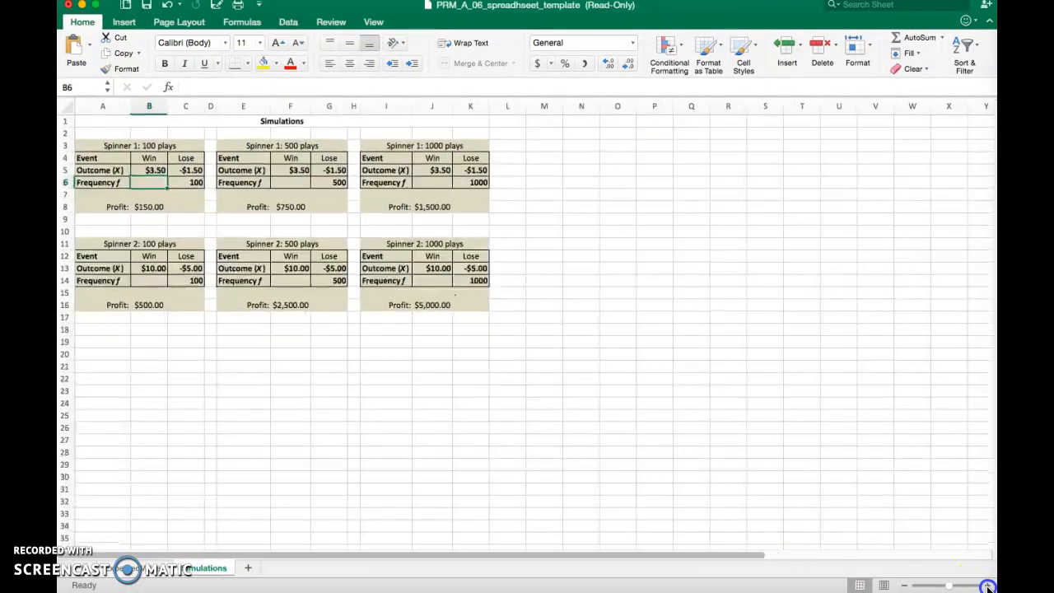
{"action": "left_click", "coordinate": [988, 586]}
{"action": "left_click", "coordinate": [988, 586]}
{"action": "left_click", "coordinate": [988, 586]}
{"action": "left_click", "coordinate": [988, 586]}
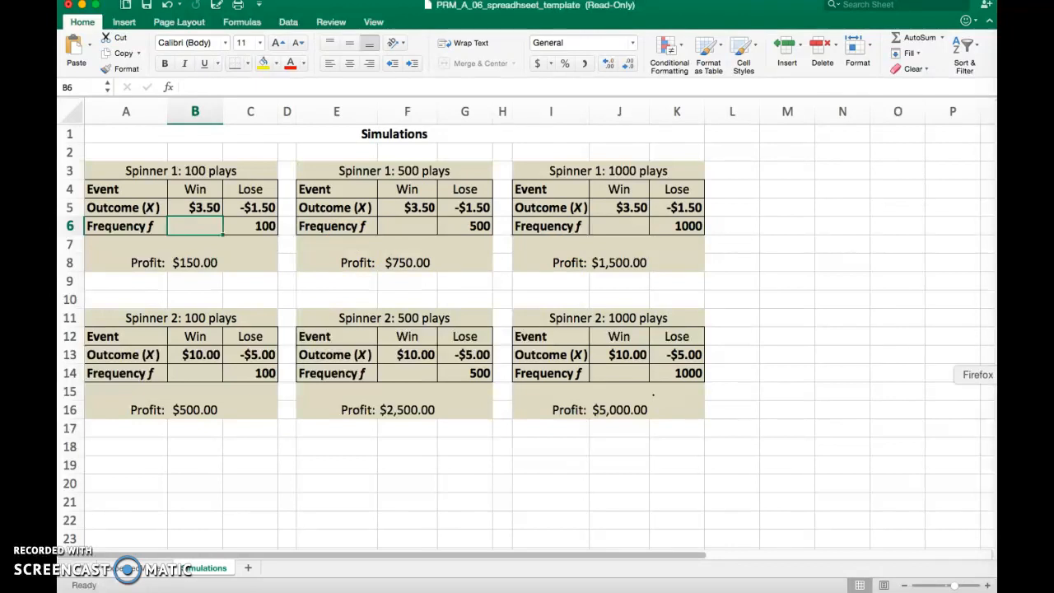
Switch to Firefox and open the spinner's sector settings in the Probability Event activity.
{"action": "left_click", "coordinate": [1014, 375]}
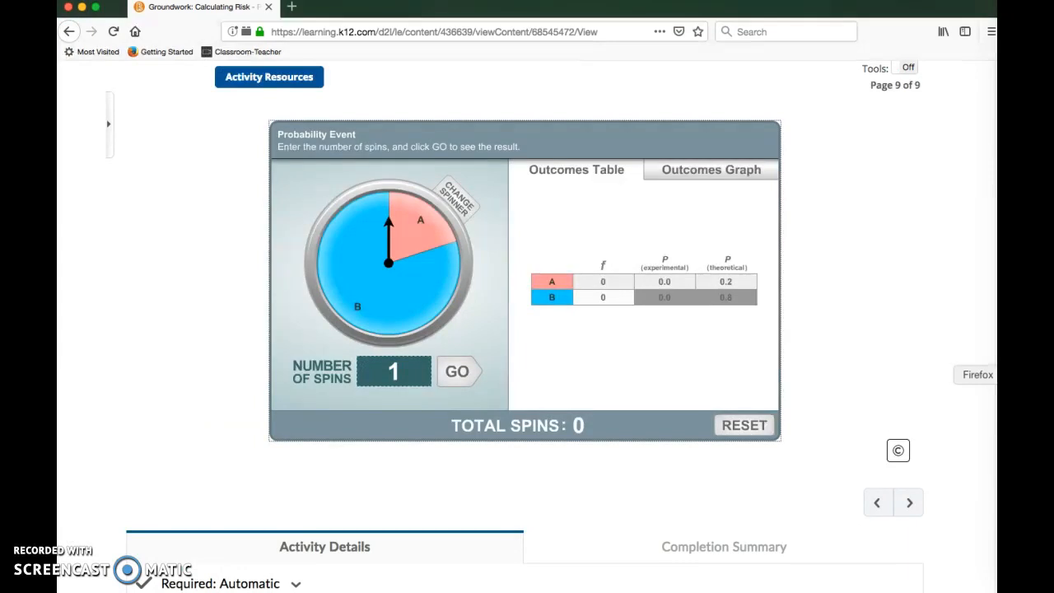
{"action": "scroll", "coordinate": [816, 365], "scroll_direction": "up", "scroll_amount": 3}
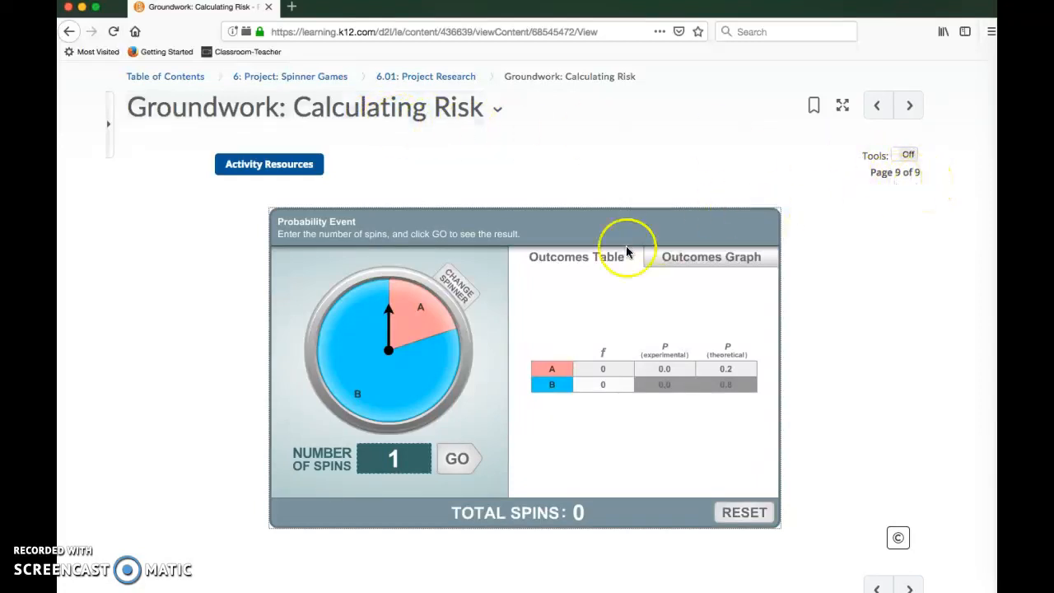
{"action": "scroll", "coordinate": [543, 268], "scroll_direction": "down", "scroll_amount": 1}
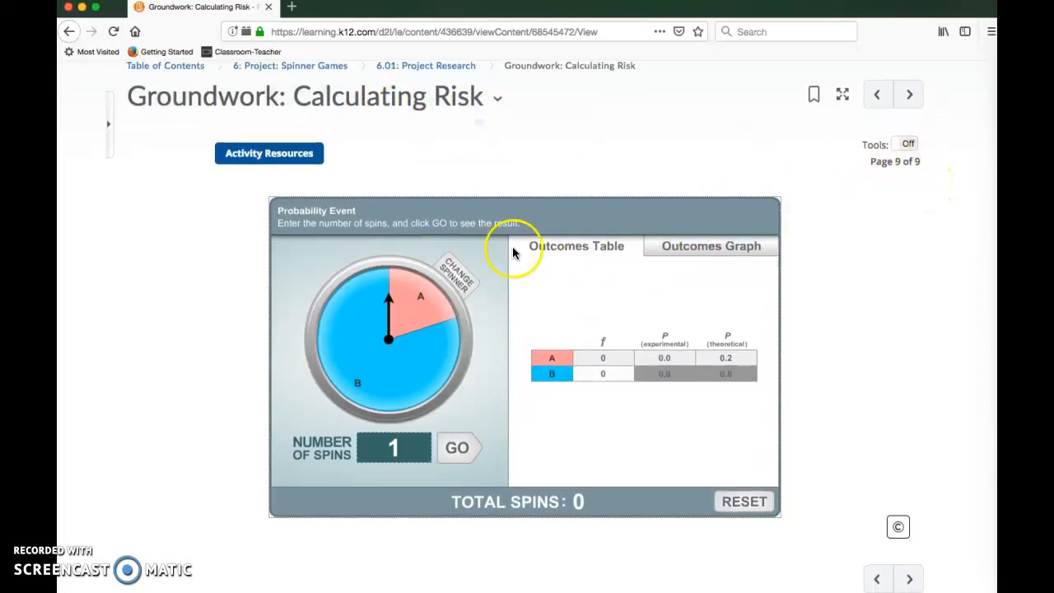
{"action": "left_click", "coordinate": [457, 283]}
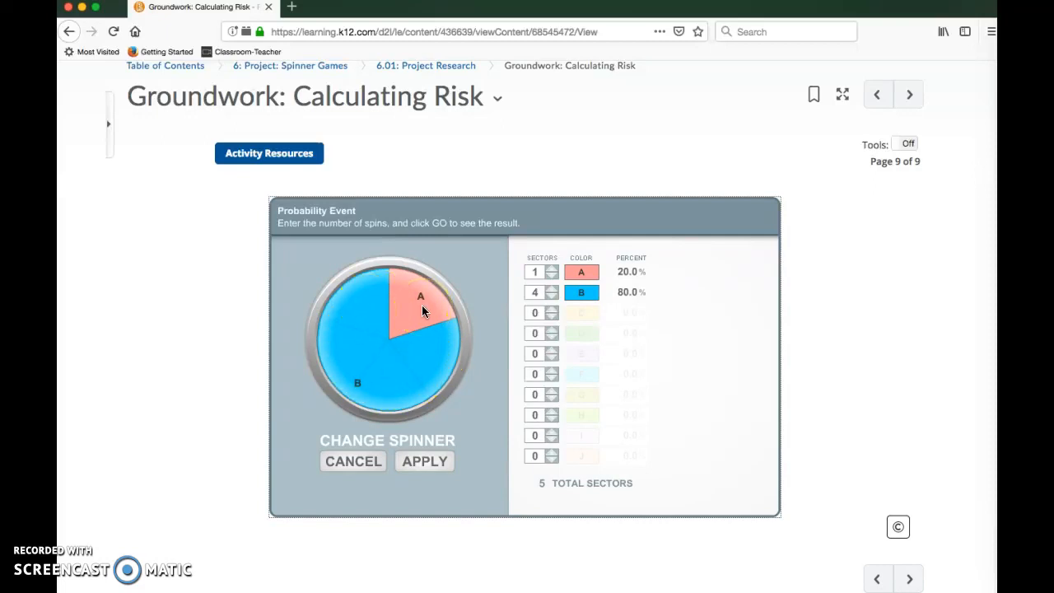
Switch to the PowerPoint project template and check the Spinner 1 Game slide for the number of sectors and the probabilities.
{"action": "left_click", "coordinate": [992, 424]}
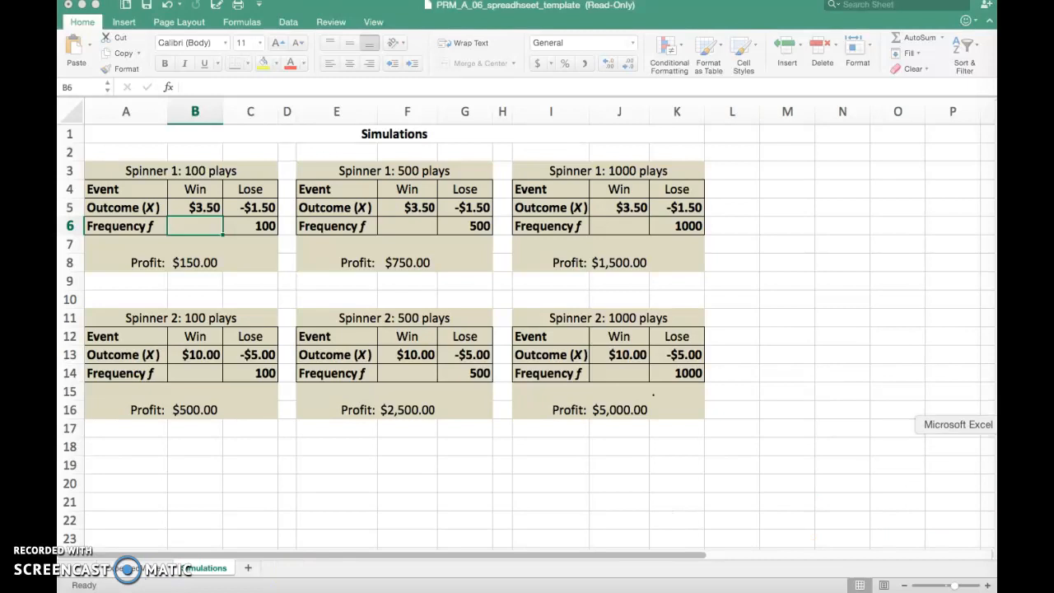
{"action": "left_click", "coordinate": [992, 448]}
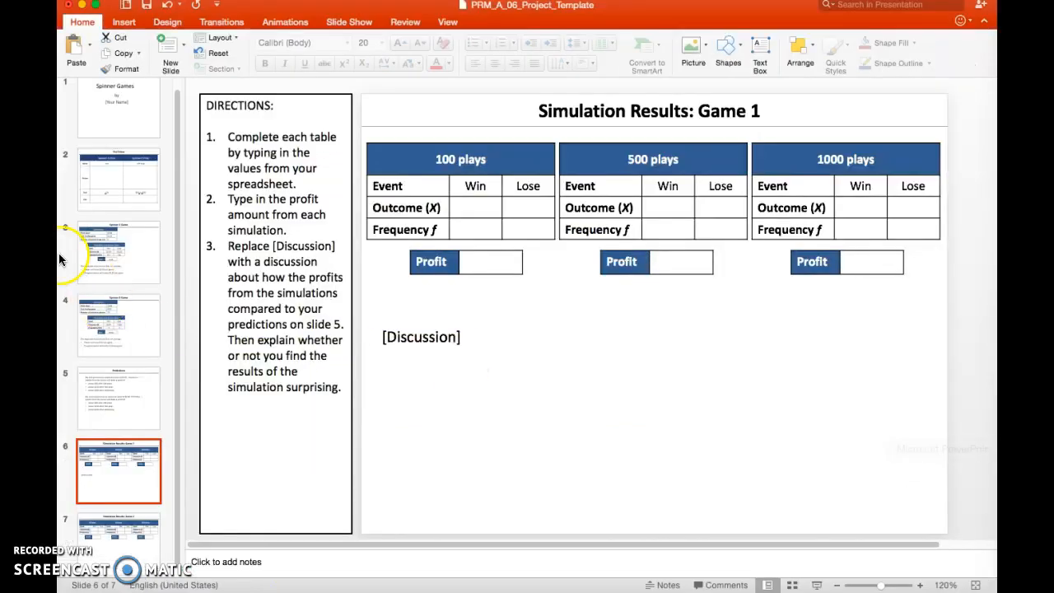
{"action": "left_click", "coordinate": [105, 240]}
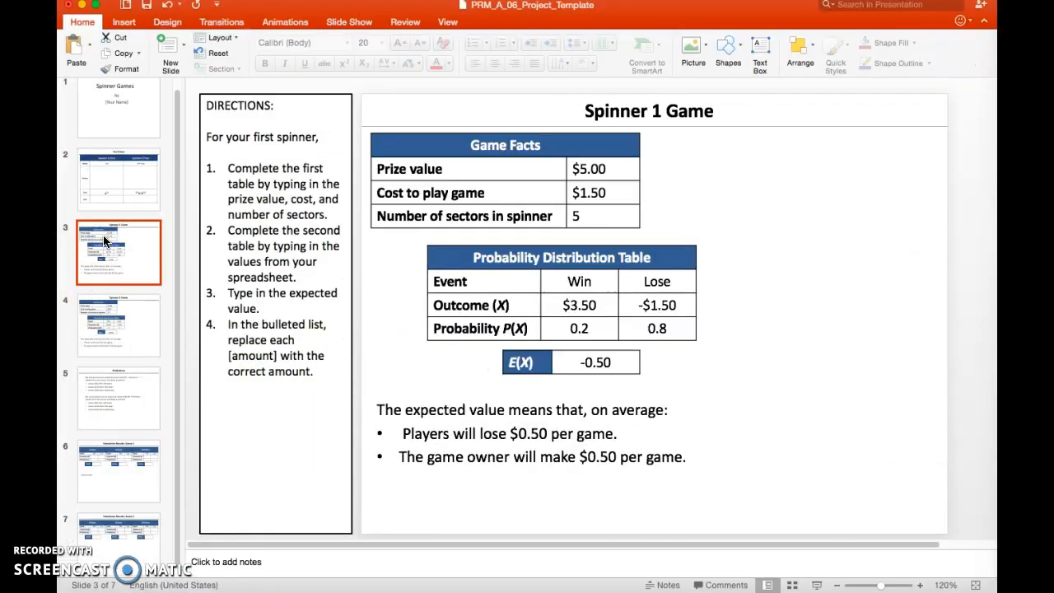
{"action": "left_click", "coordinate": [116, 189]}
{"action": "left_click", "coordinate": [120, 251]}
Return to Firefox, apply the spinner with one A sector and four B sectors, and run 100 spins.
{"action": "left_click", "coordinate": [992, 370]}
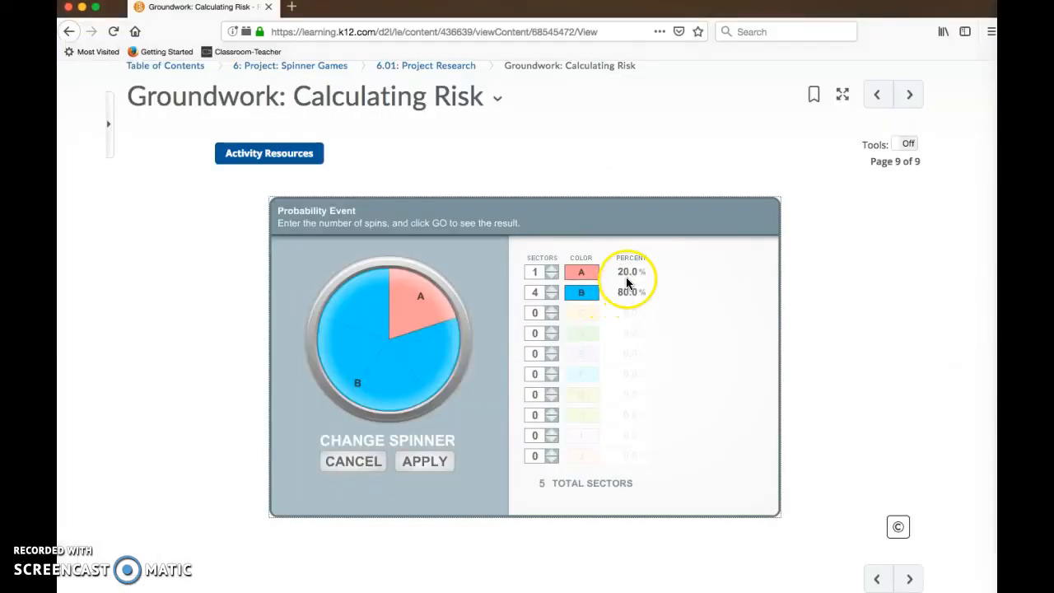
{"action": "left_click", "coordinate": [434, 461]}
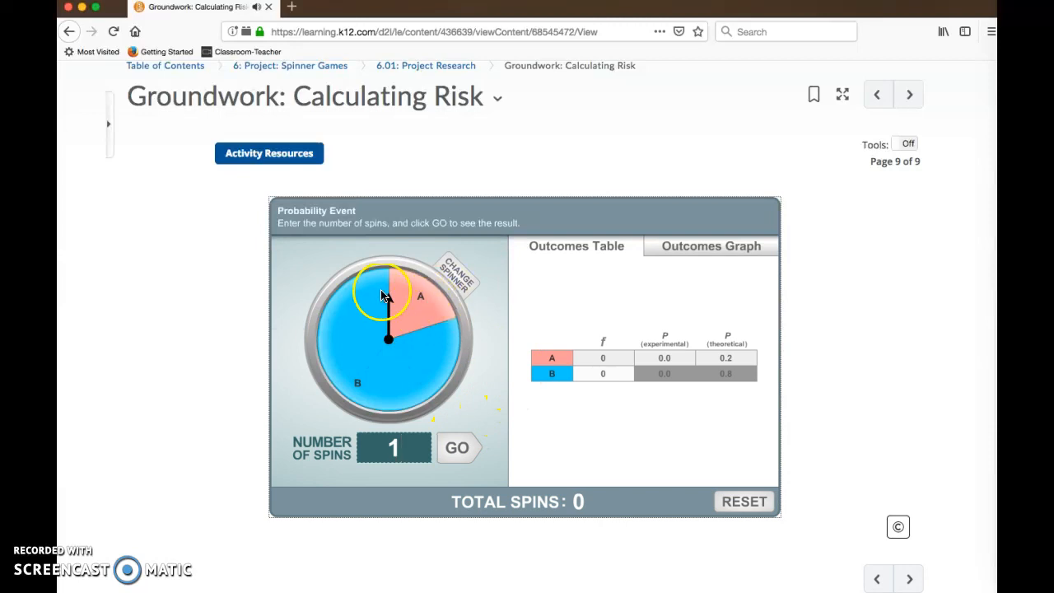
{"action": "left_click", "coordinate": [412, 458]}
{"action": "type", "text": "00"}
{"action": "left_click", "coordinate": [462, 459]}
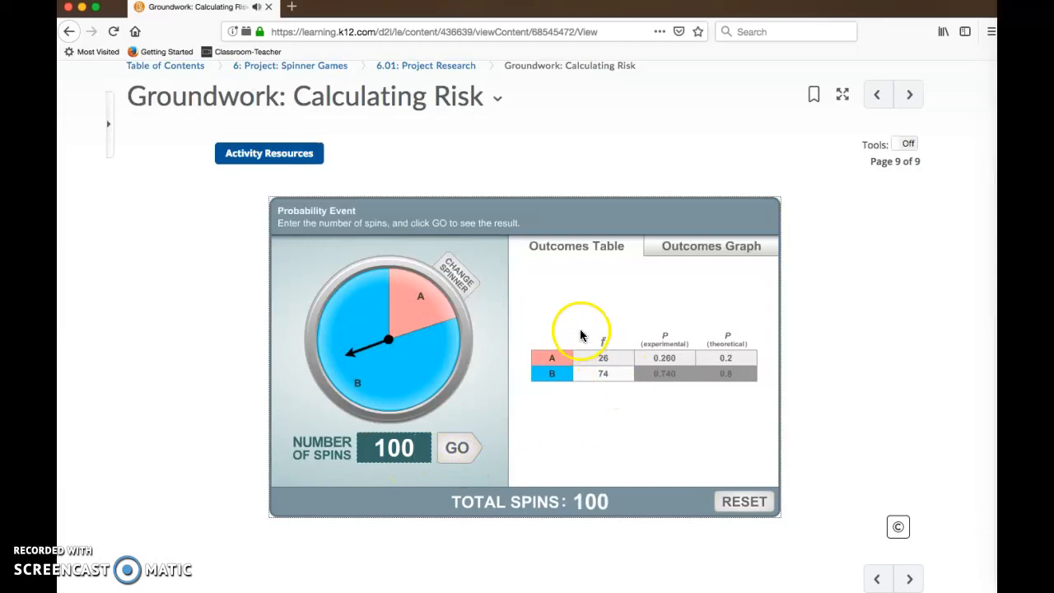
Read the outcome frequencies, switch to Excel, and enter 26 as the win frequency for Spinner 1: 100 plays.
{"action": "left_click", "coordinate": [588, 358]}
{"action": "left_click", "coordinate": [617, 372]}
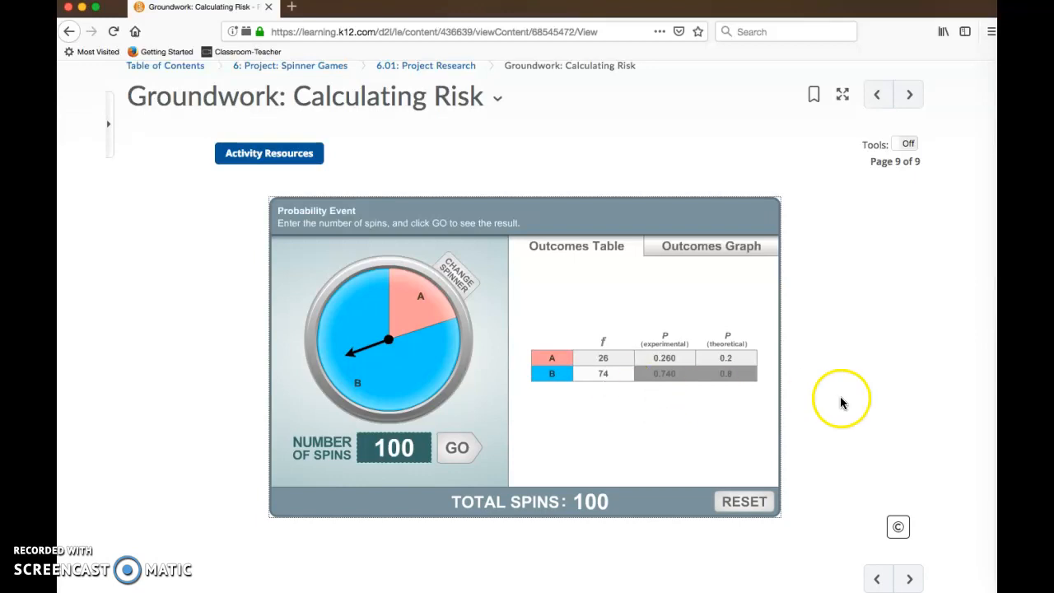
{"action": "left_click", "coordinate": [992, 424]}
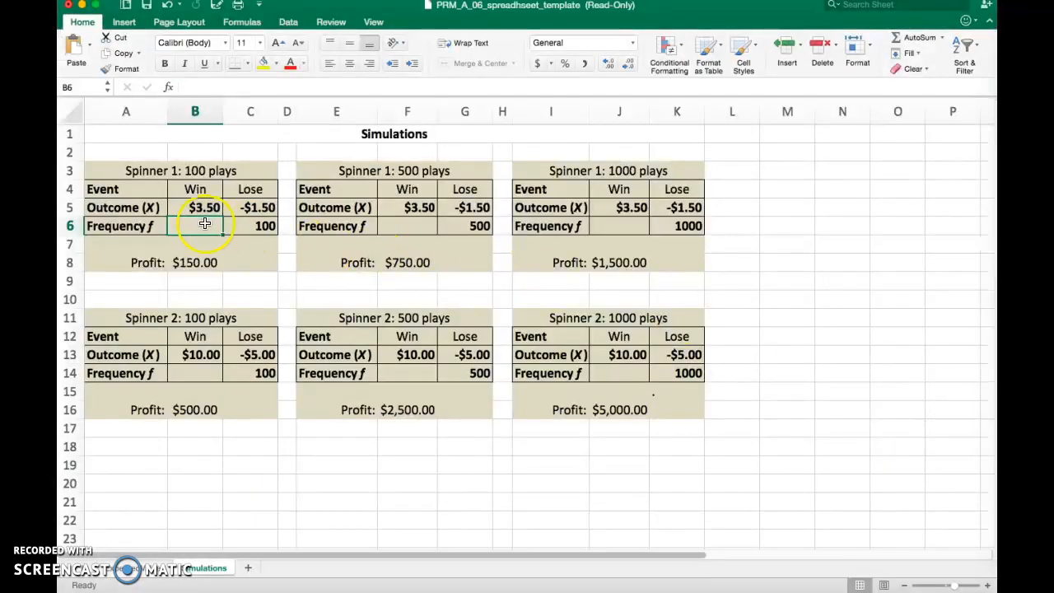
{"action": "type", "text": "26"}
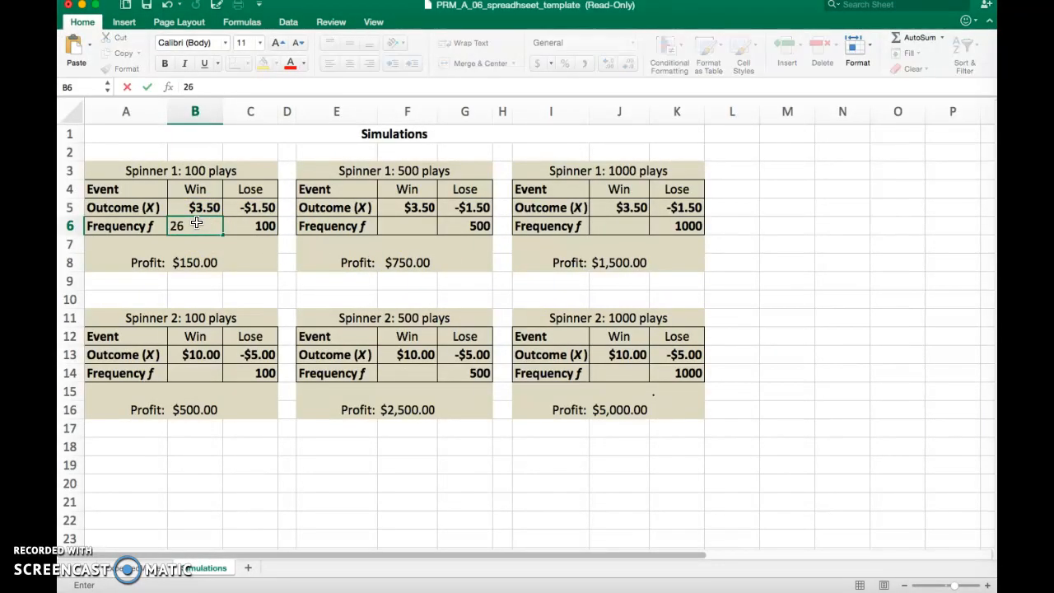
{"action": "key", "text": "Return"}
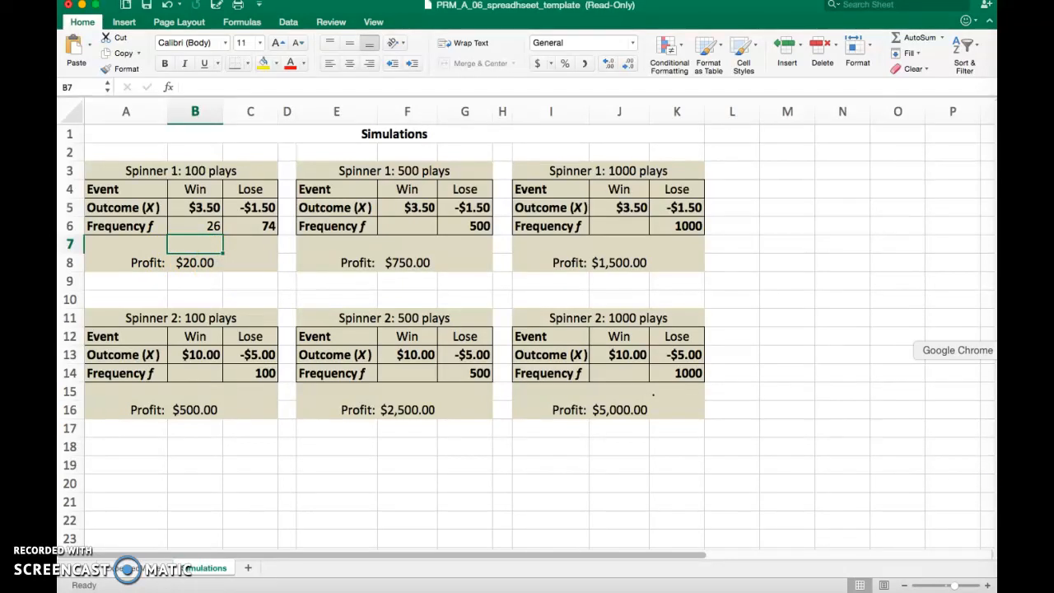
Switch to Firefox and run 400 more spins to bring the simulation to 500 plays.
{"action": "left_click", "coordinate": [1012, 376]}
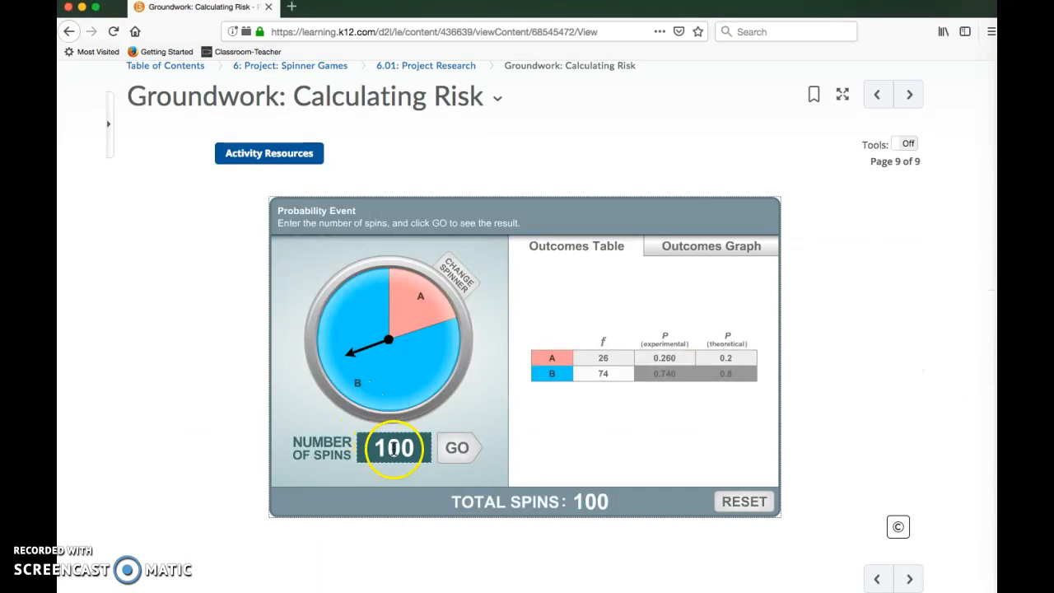
{"action": "left_click_drag", "start_coordinate": [390, 448], "coordinate": [380, 448]}
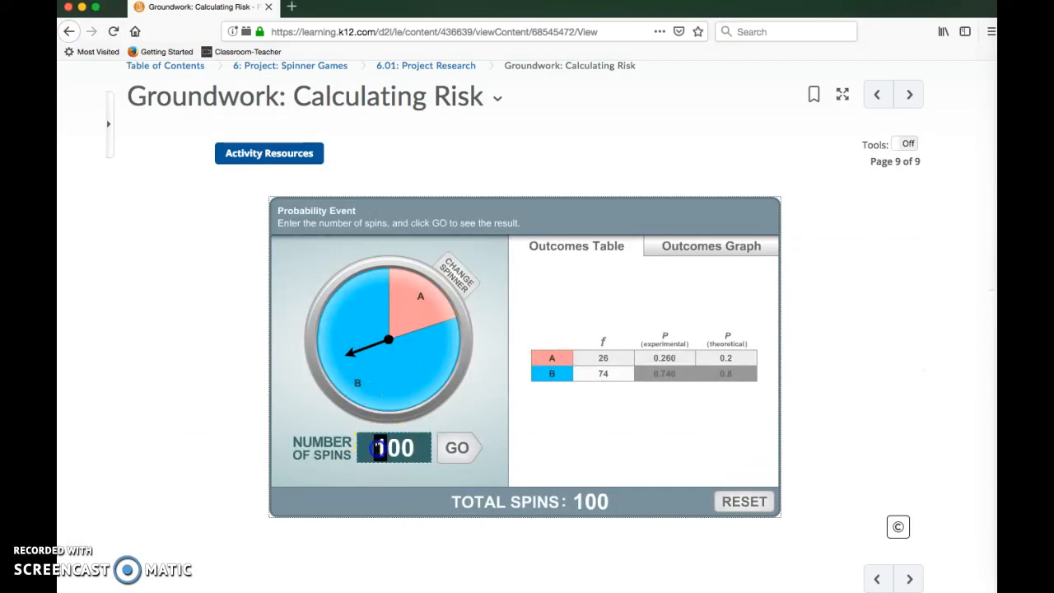
{"action": "type", "text": "4"}
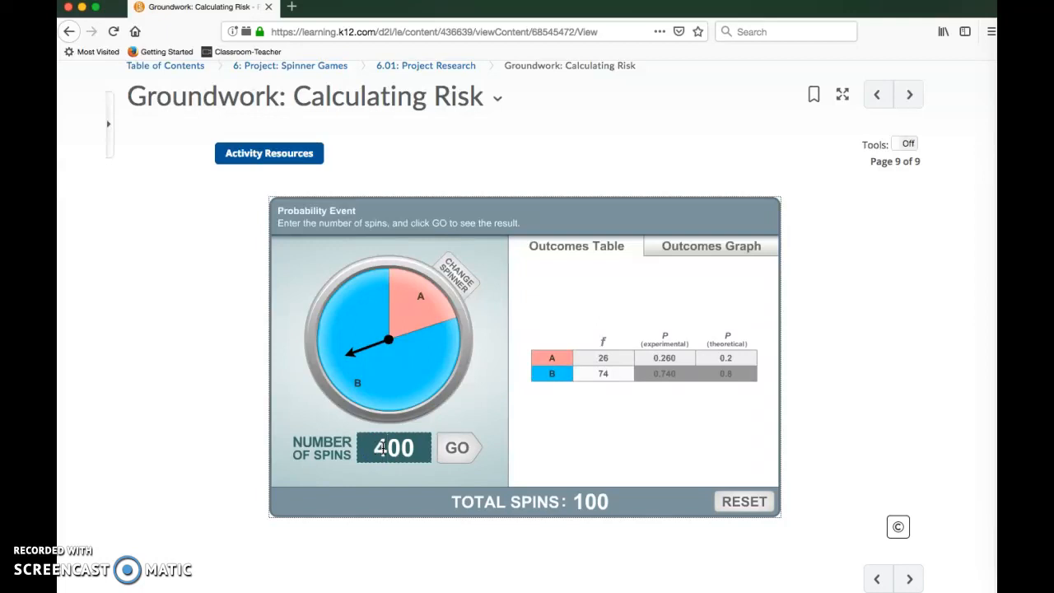
{"action": "left_click", "coordinate": [457, 448]}
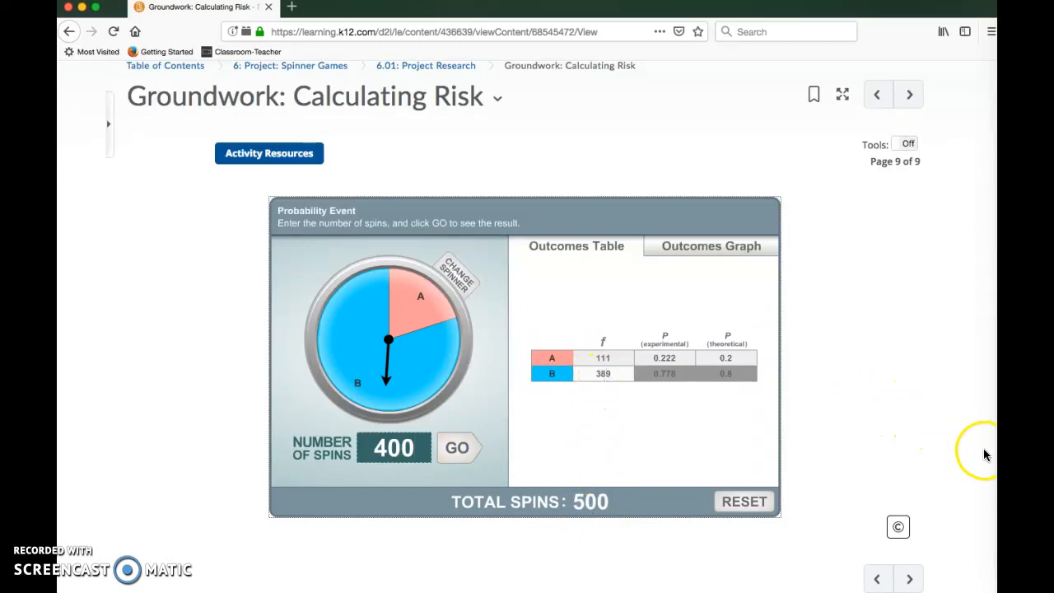
Switch to Excel and enter 111 as the win frequency for Spinner 1: 500 plays.
{"action": "left_click", "coordinate": [995, 424]}
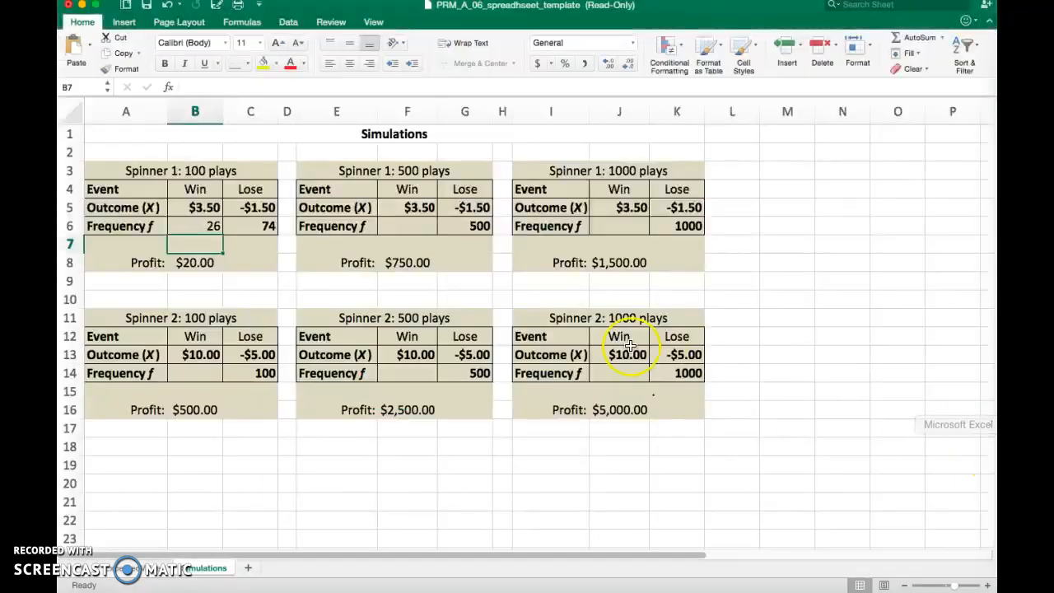
{"action": "left_click", "coordinate": [418, 225]}
{"action": "type", "text": "111"}
{"action": "key", "text": "Return"}
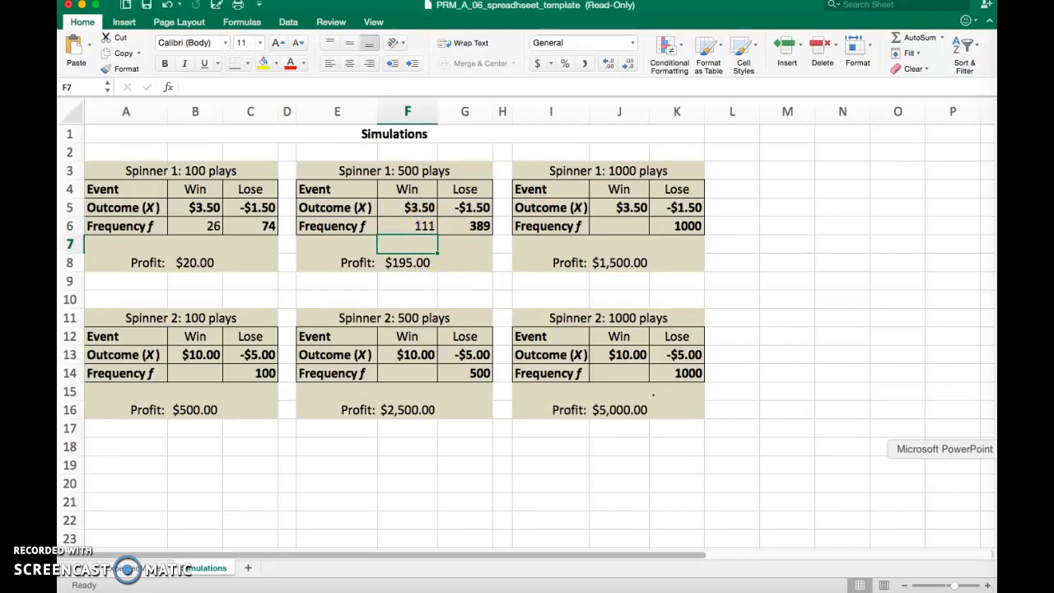
Switch to Firefox and run 500 more spins to bring the simulation to 1000 plays.
{"action": "left_click", "coordinate": [992, 374]}
{"action": "left_click", "coordinate": [387, 447]}
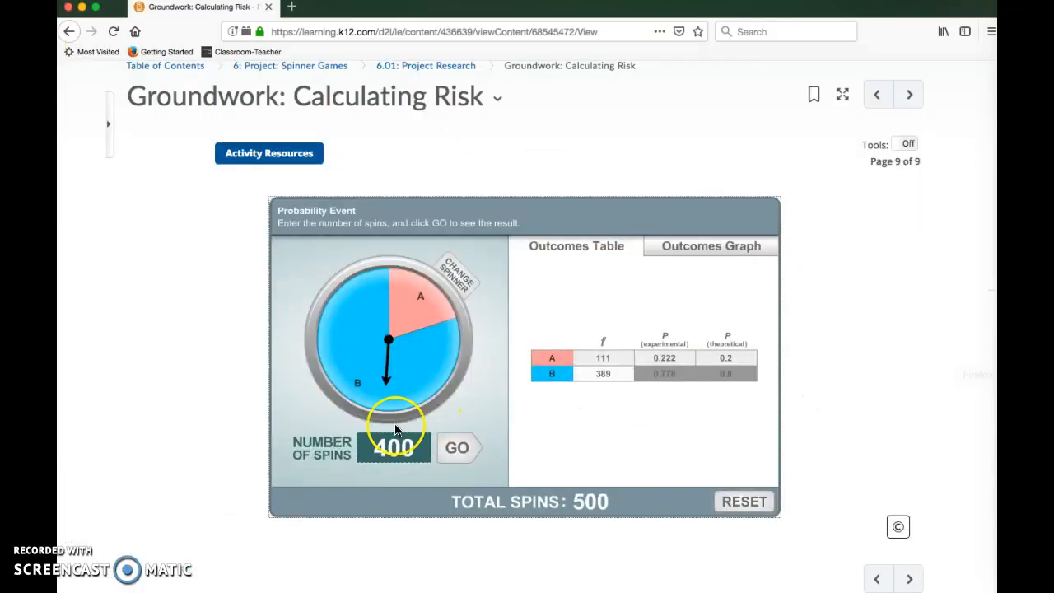
{"action": "key", "text": "BackSpace"}
{"action": "type", "text": "5"}
{"action": "left_click", "coordinate": [451, 450]}
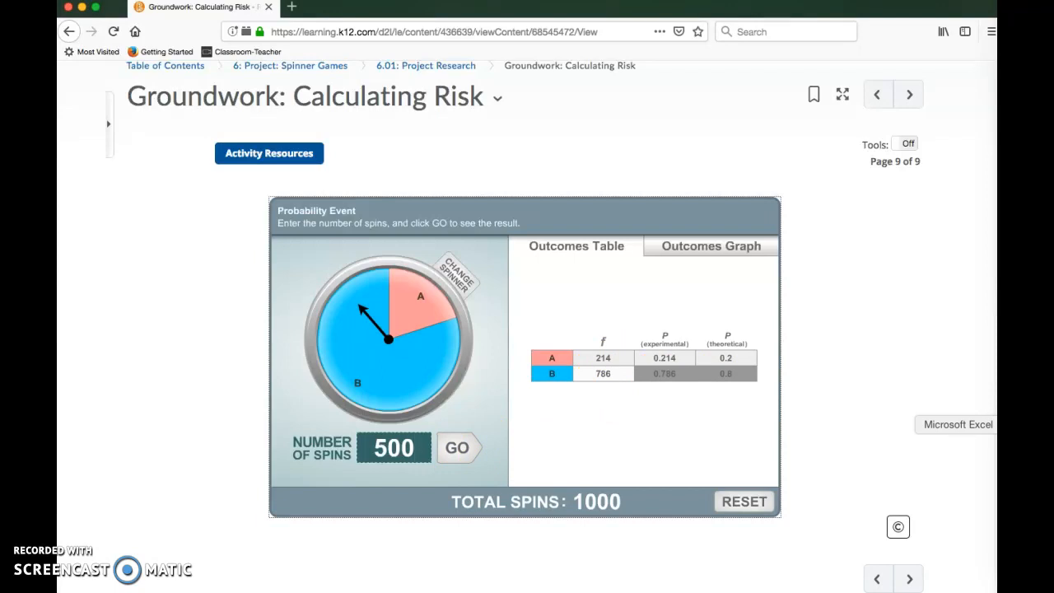
Switch to Excel and enter 214 as the win frequency for Spinner 1: 1000 plays.
{"action": "left_click", "coordinate": [996, 424]}
{"action": "left_click", "coordinate": [601, 231]}
{"action": "type", "text": "214"}
{"action": "left_click", "coordinate": [743, 354]}
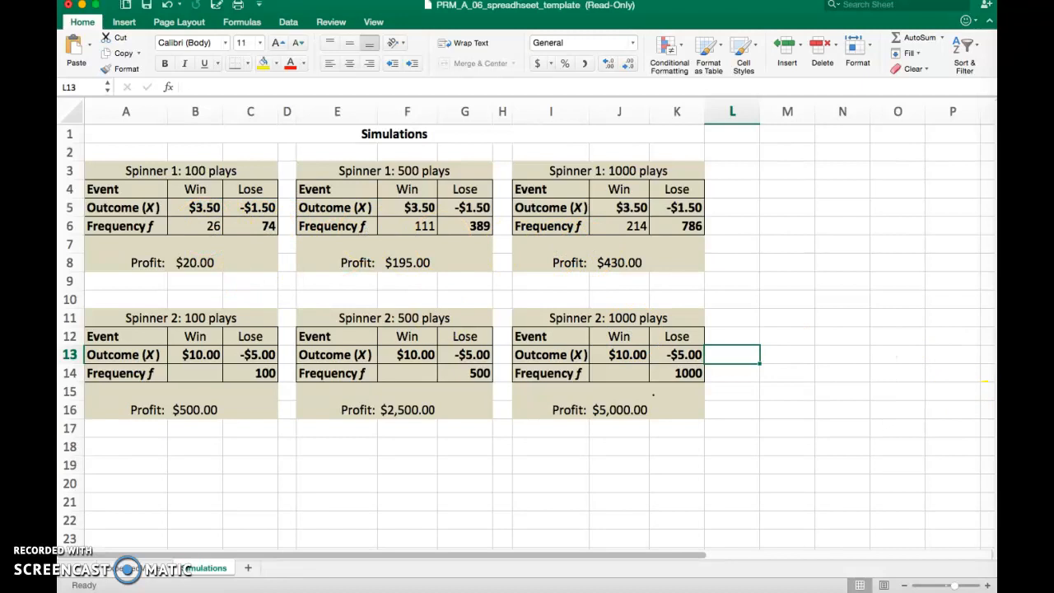
Copy the Spinner 1: 100 plays outcomes and frequencies from Excel into the 100 plays table on PowerPoint's Simulation Results: Game 1 slide.
{"action": "left_click", "coordinate": [1021, 449]}
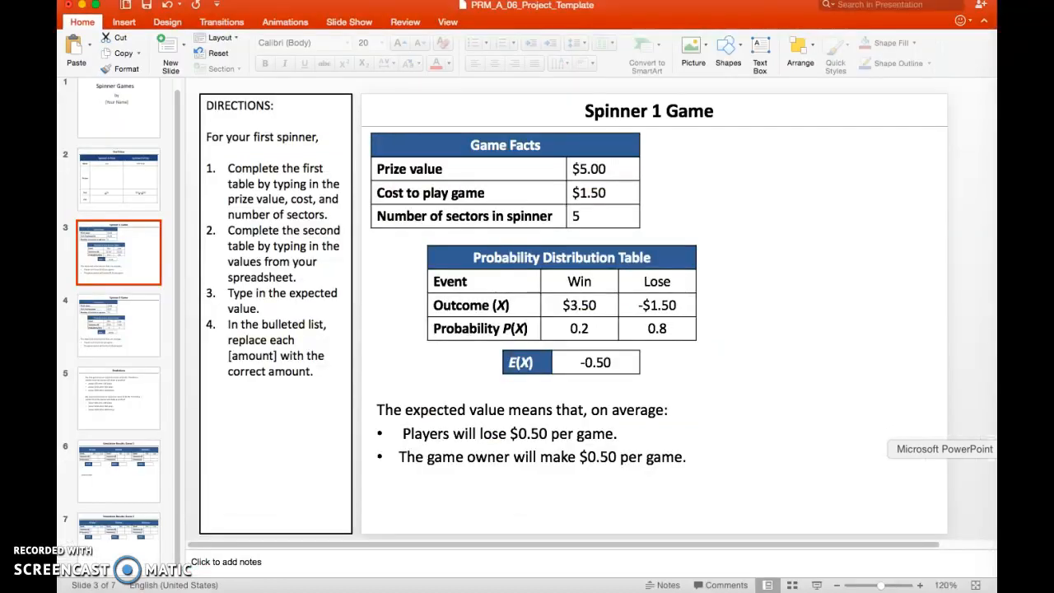
{"action": "left_click", "coordinate": [142, 466]}
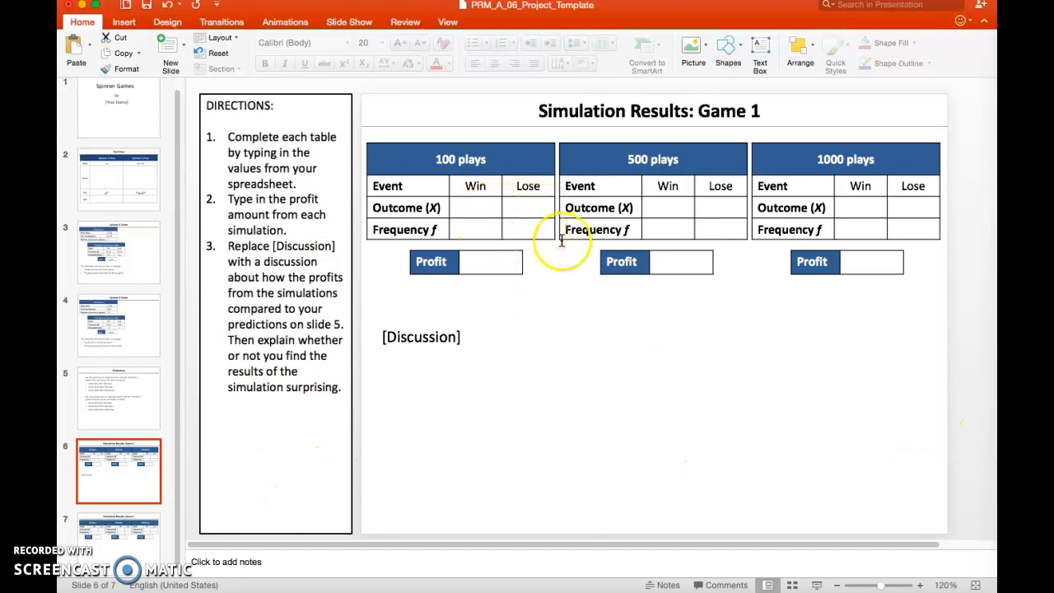
{"action": "left_click", "coordinate": [1021, 424]}
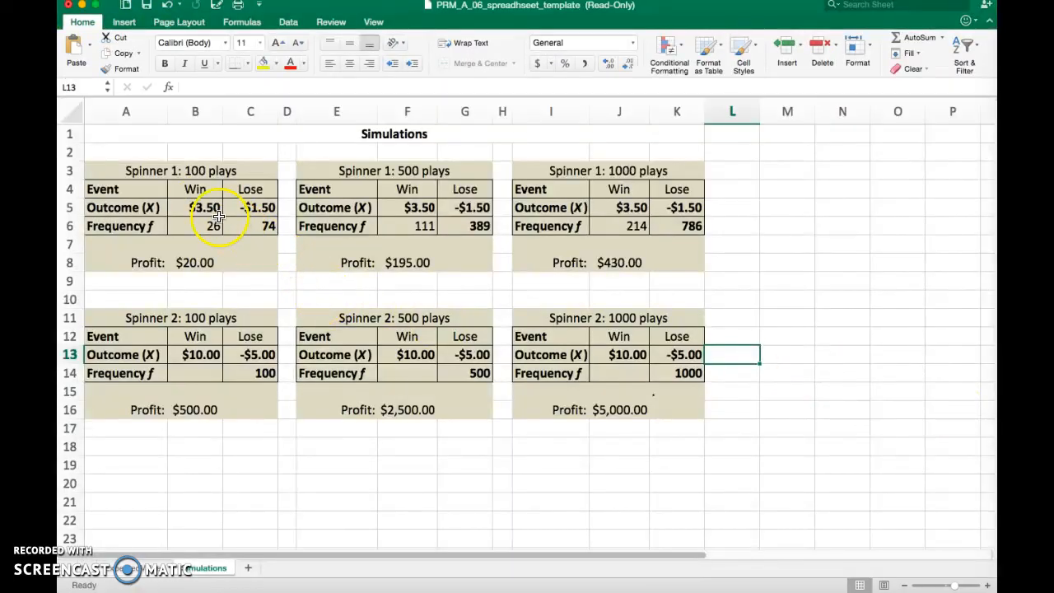
{"action": "left_click_drag", "start_coordinate": [204, 208], "coordinate": [235, 223]}
{"action": "key", "text": "ctrl+c"}
{"action": "left_click", "coordinate": [1021, 449]}
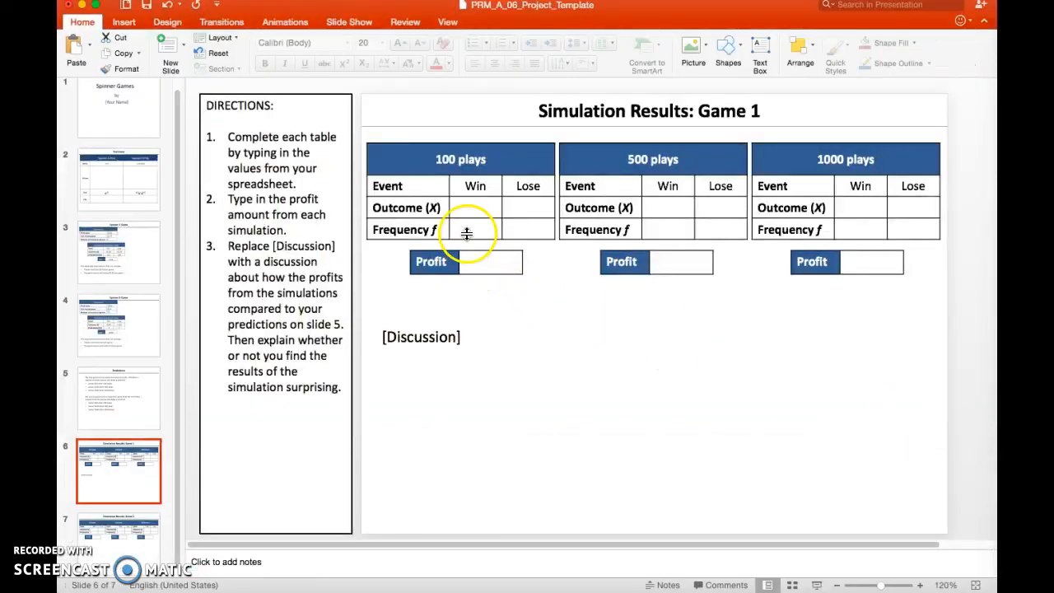
{"action": "left_click", "coordinate": [474, 208]}
{"action": "key", "text": "super+v"}
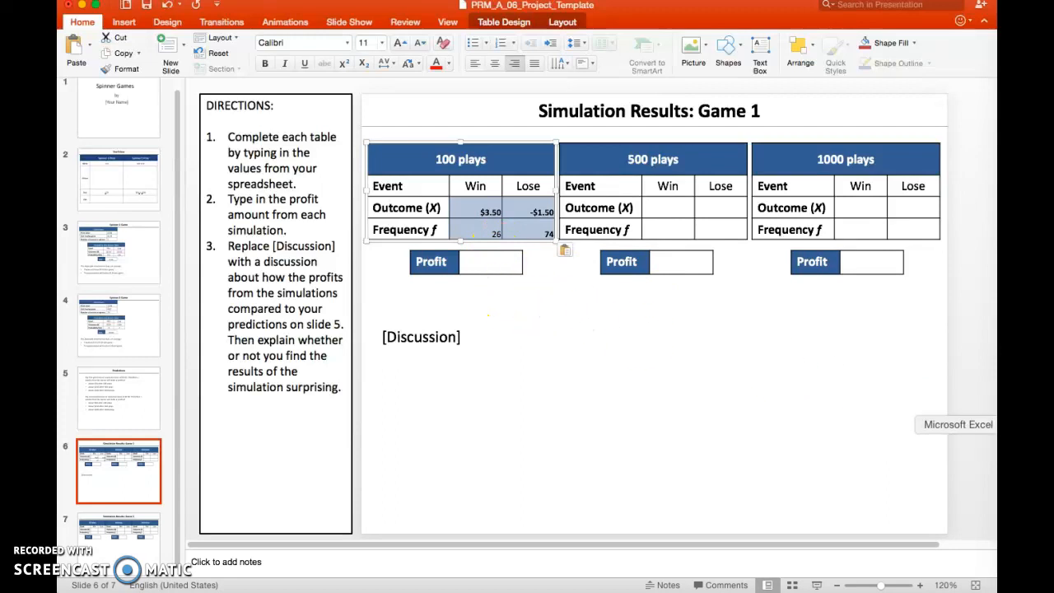
Copy the Spinner 1: 100 plays profit from Excel into the Profit box under the 100 plays table in PowerPoint.
{"action": "left_click", "coordinate": [1015, 425]}
{"action": "left_click", "coordinate": [194, 262]}
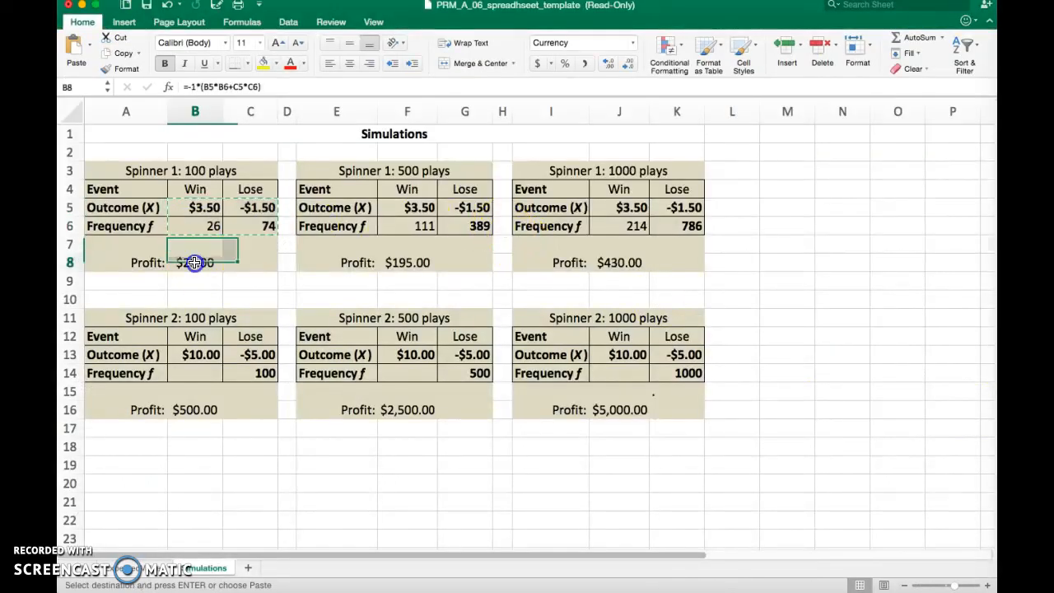
{"action": "key", "text": "super+c"}
{"action": "left_click", "coordinate": [972, 448]}
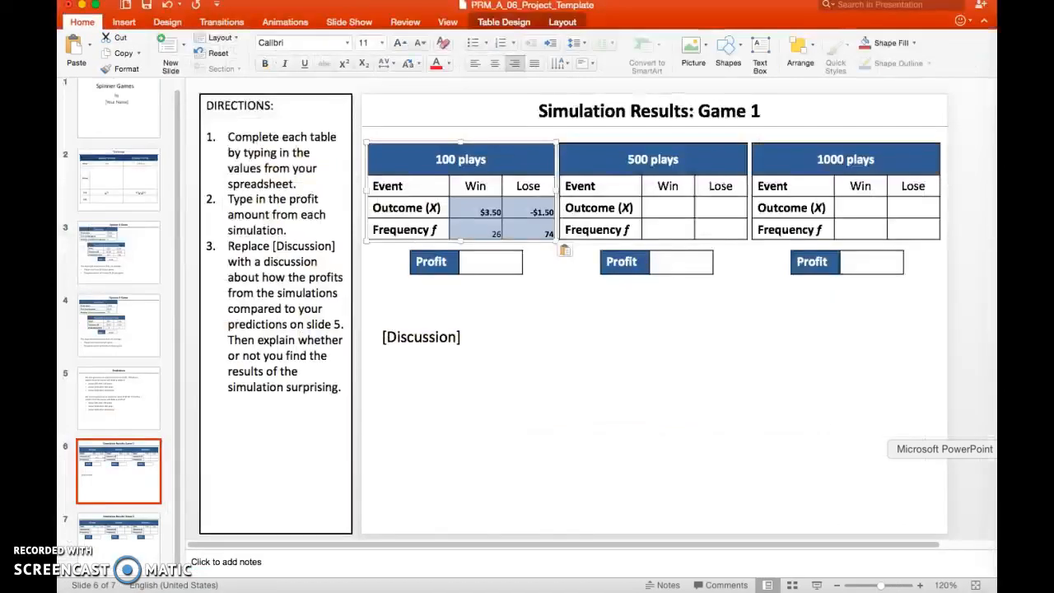
{"action": "left_click", "coordinate": [474, 270]}
{"action": "key", "text": "super+v"}
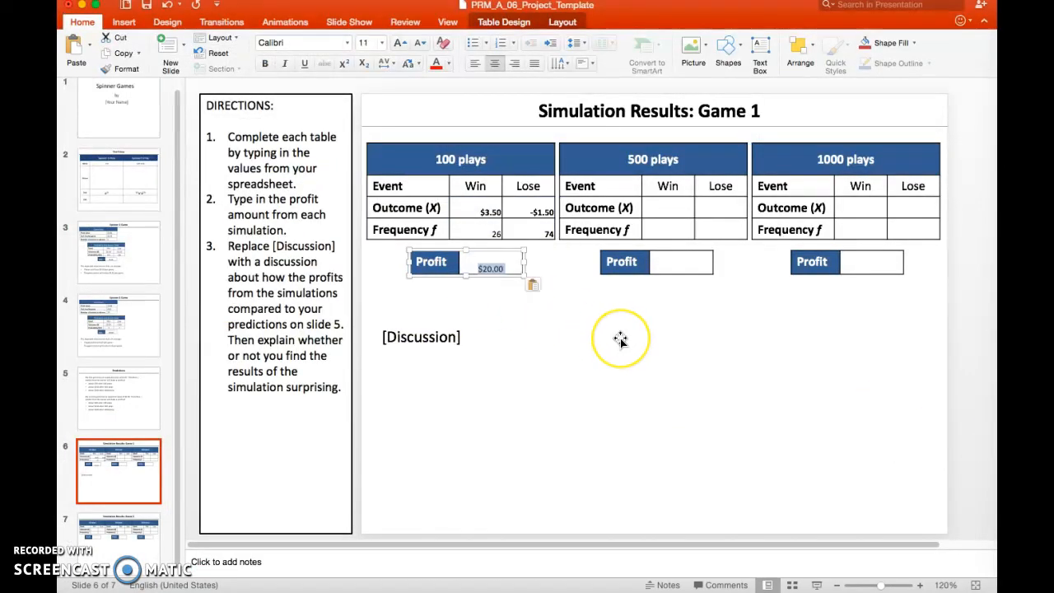
Switch to Firefox and change the spinner to 3 sectors for A and 7 sectors for B.
{"action": "left_click", "coordinate": [428, 336]}
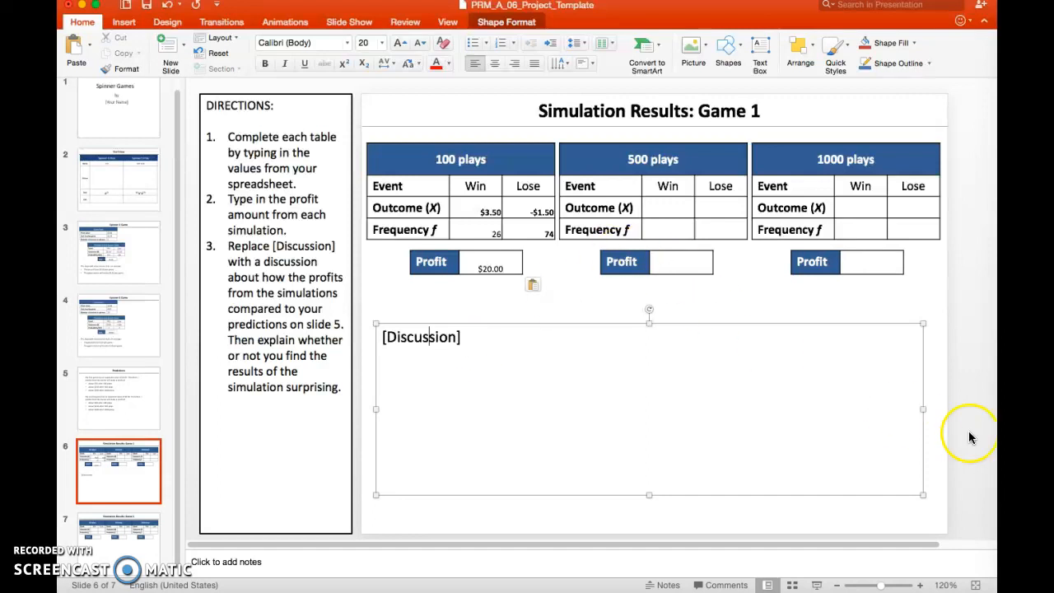
{"action": "left_click", "coordinate": [993, 424]}
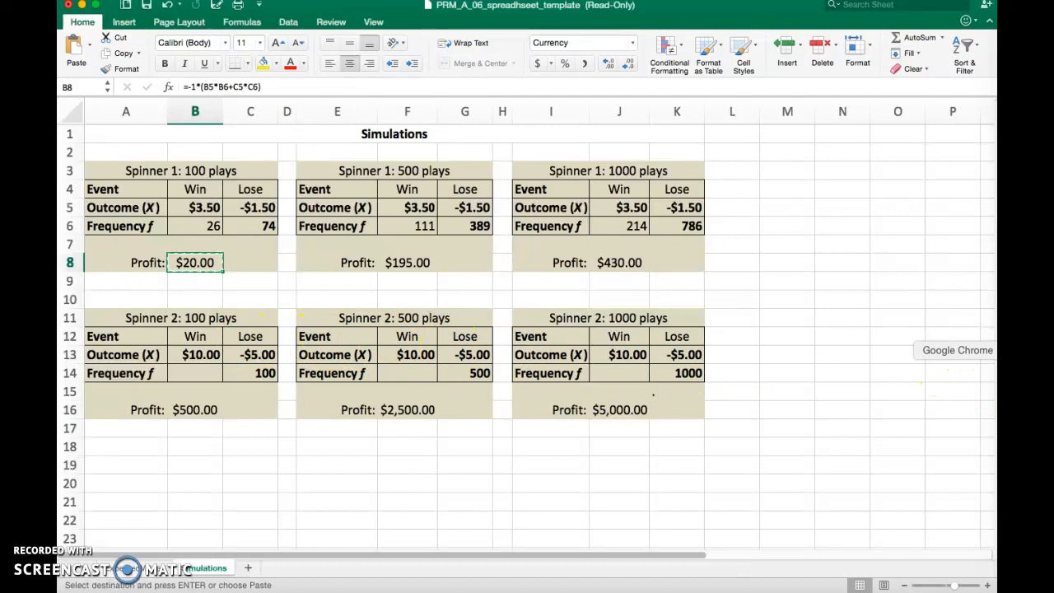
{"action": "left_click", "coordinate": [1008, 375]}
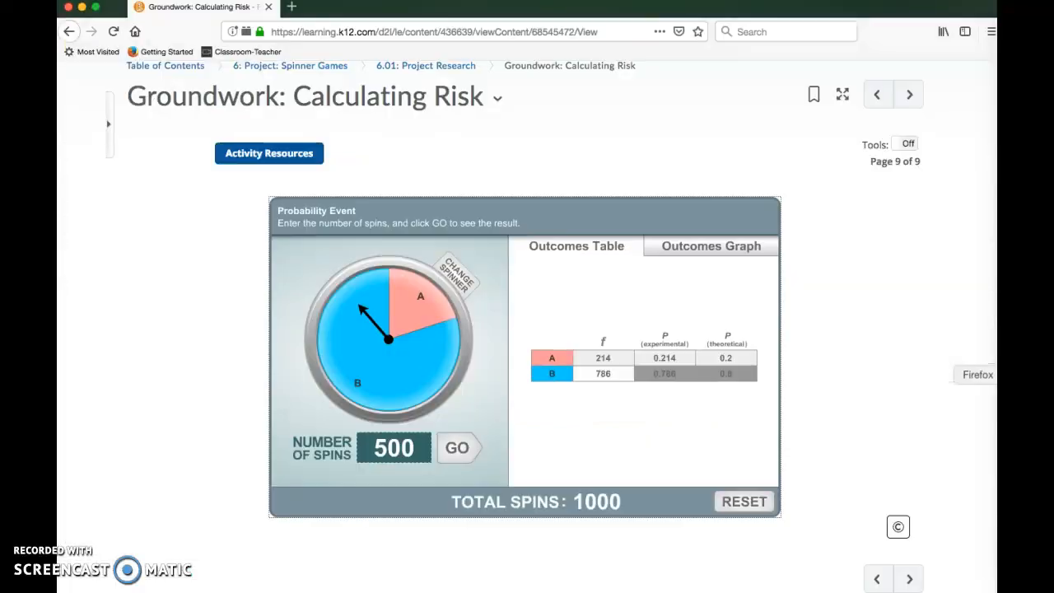
{"action": "left_click", "coordinate": [457, 275]}
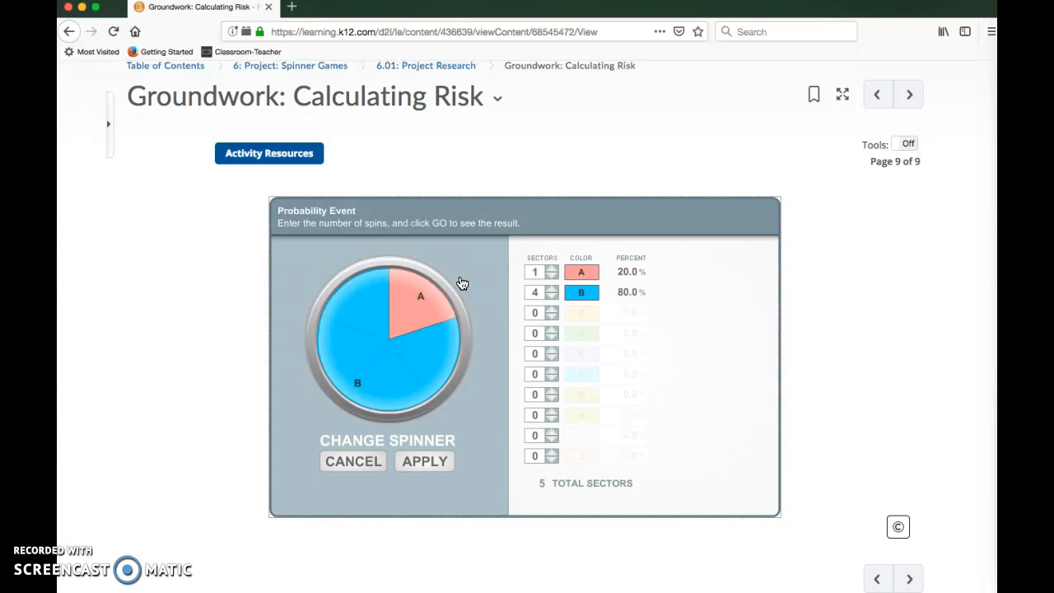
{"action": "left_click", "coordinate": [552, 270]}
{"action": "left_click", "coordinate": [551, 270]}
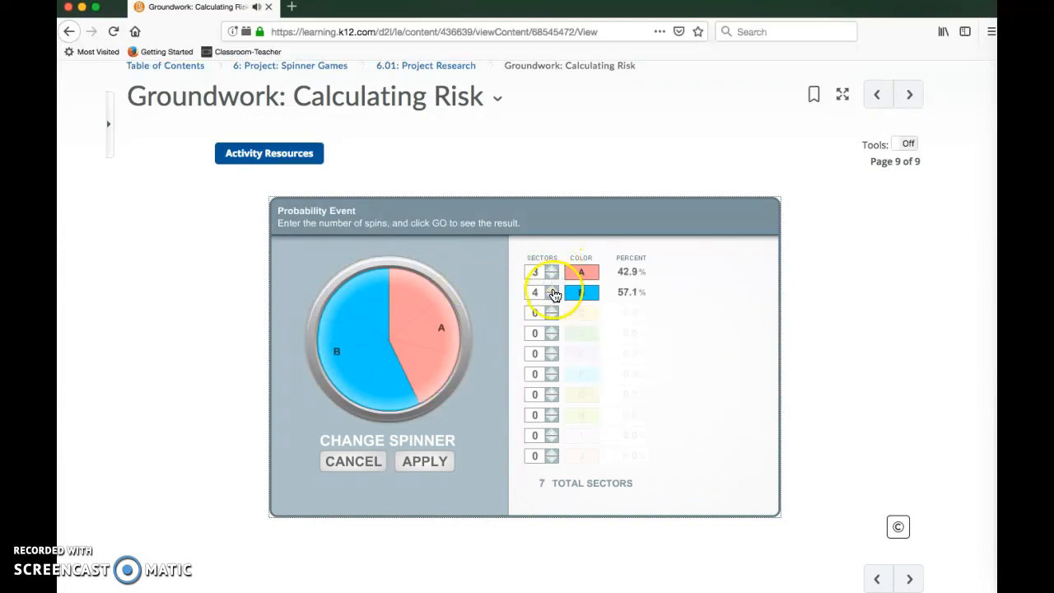
{"action": "left_click", "coordinate": [552, 290]}
{"action": "left_click", "coordinate": [552, 290]}
{"action": "left_click", "coordinate": [552, 290]}
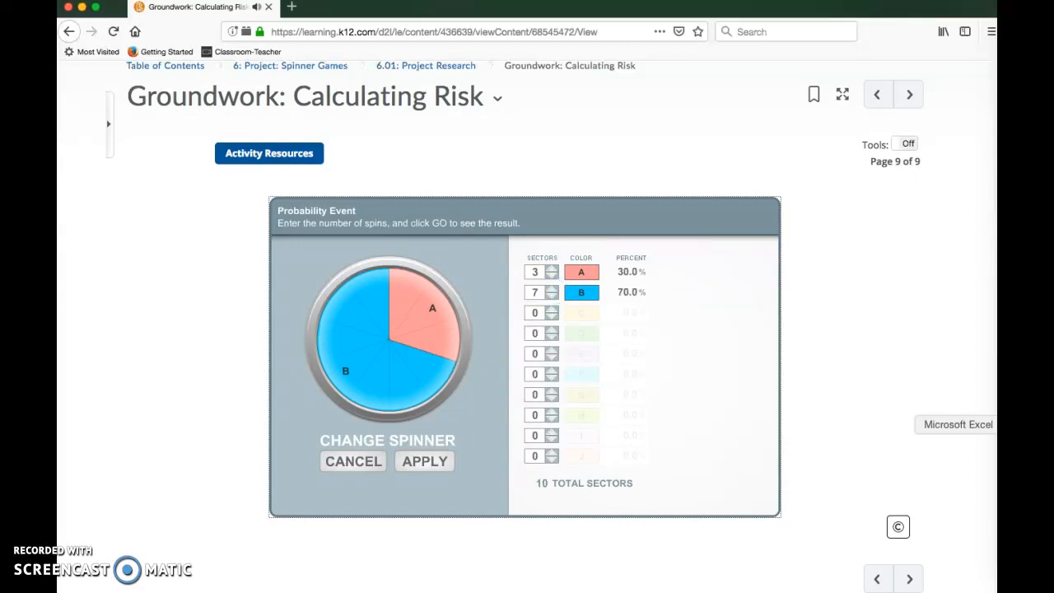
Switch to PowerPoint, check the Spinner 2 Game slide's sectors and probabilities, and open the Simulation Results: Game 2 slide.
{"action": "left_click", "coordinate": [1009, 449]}
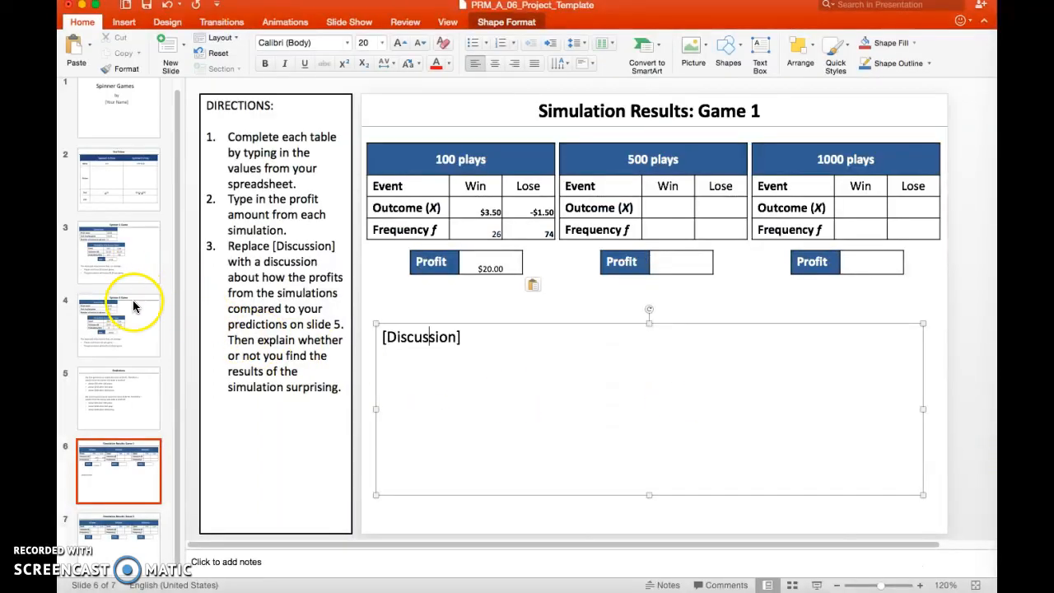
{"action": "left_click", "coordinate": [134, 306]}
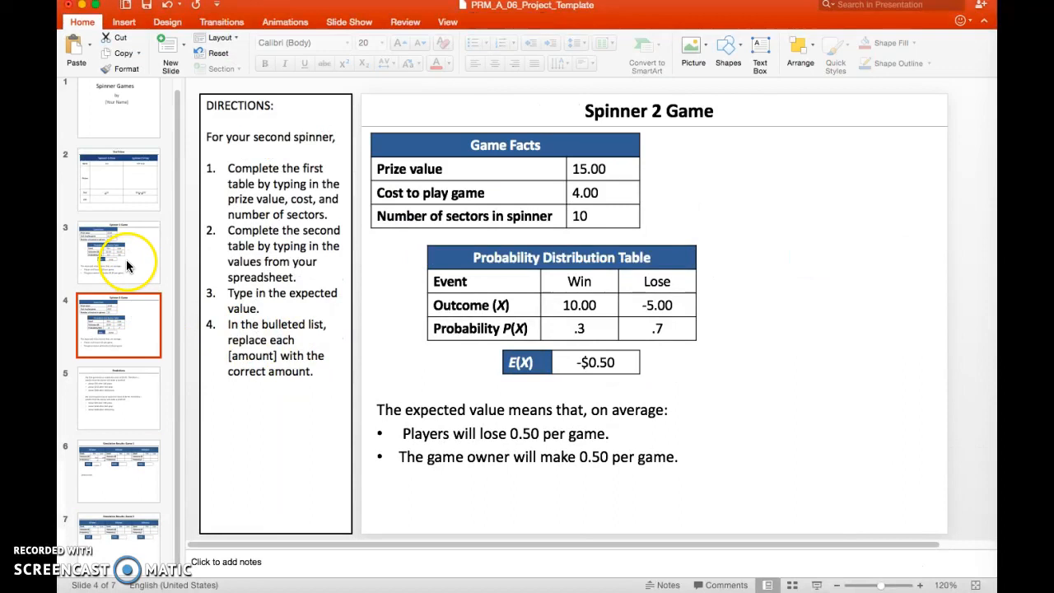
{"action": "left_click", "coordinate": [140, 541]}
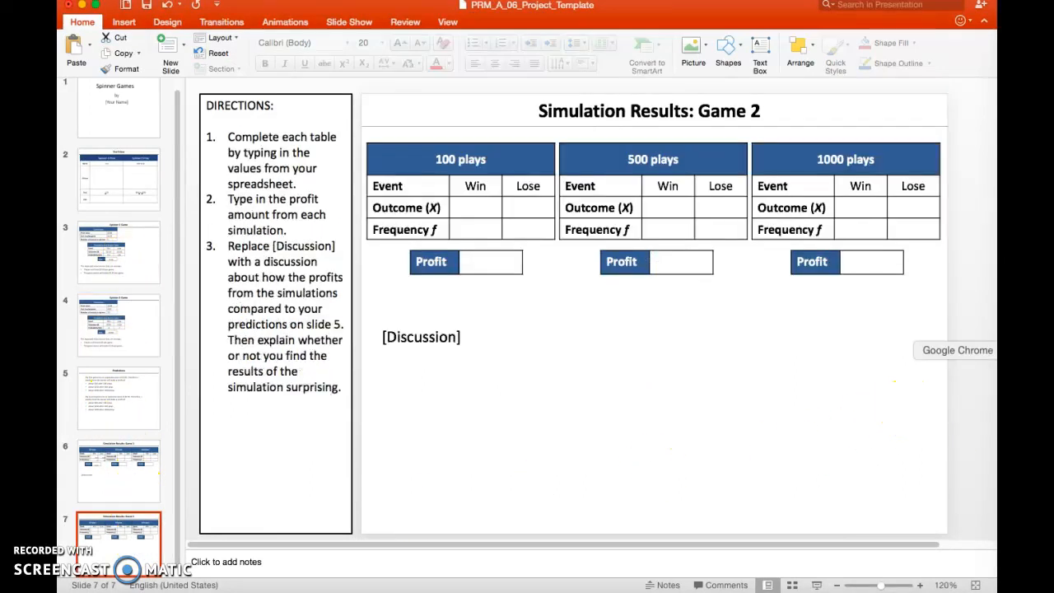
{"action": "left_click", "coordinate": [1016, 351]}
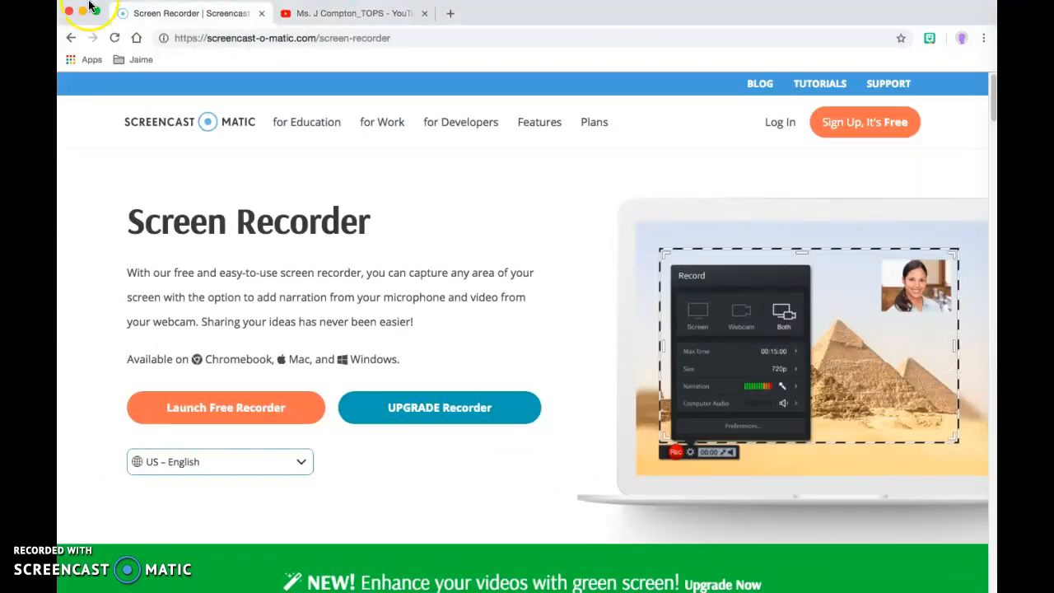
{"action": "left_click", "coordinate": [84, 11]}
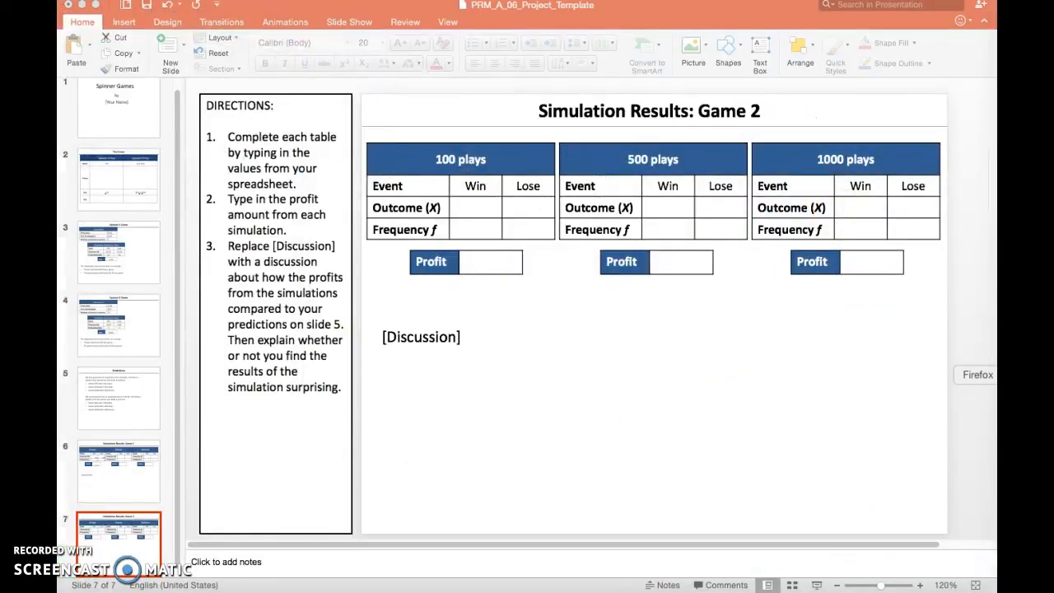
Switch to Firefox, apply the changed spinner, and run 100 spins.
{"action": "left_click", "coordinate": [1017, 375]}
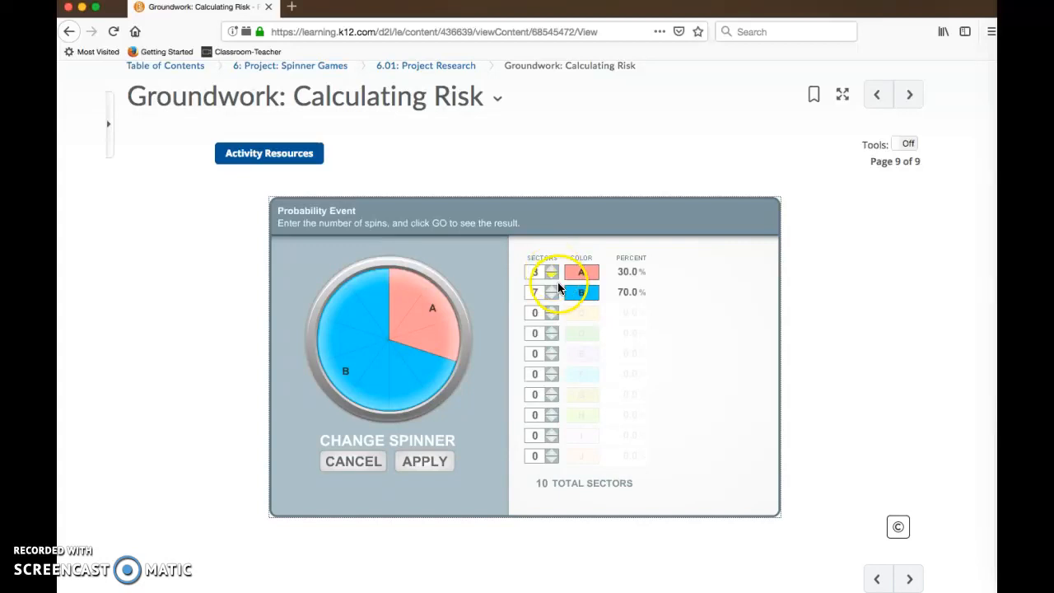
{"action": "left_click", "coordinate": [440, 463]}
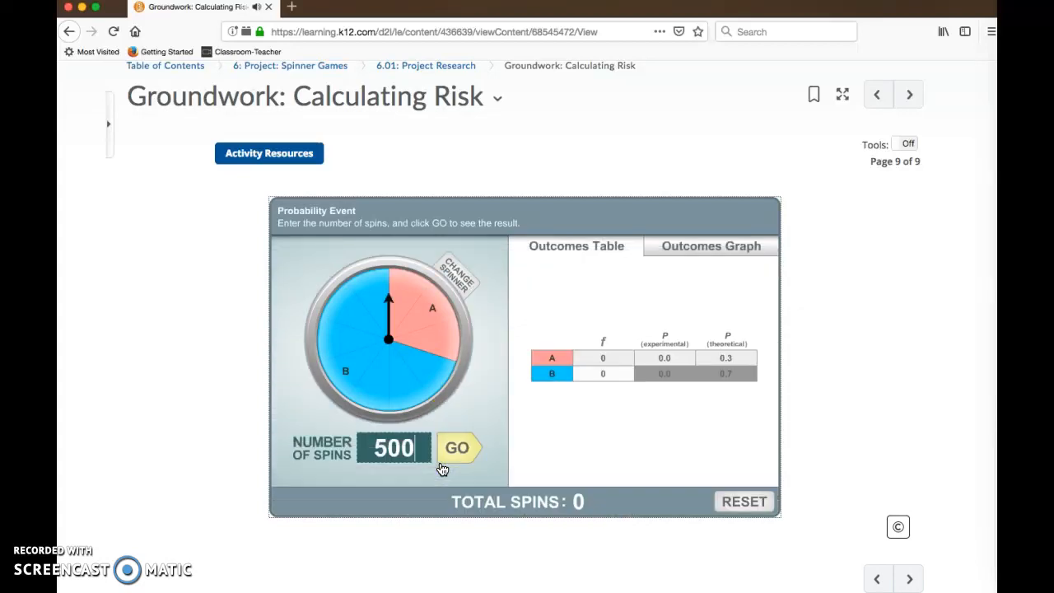
{"action": "left_click", "coordinate": [415, 451]}
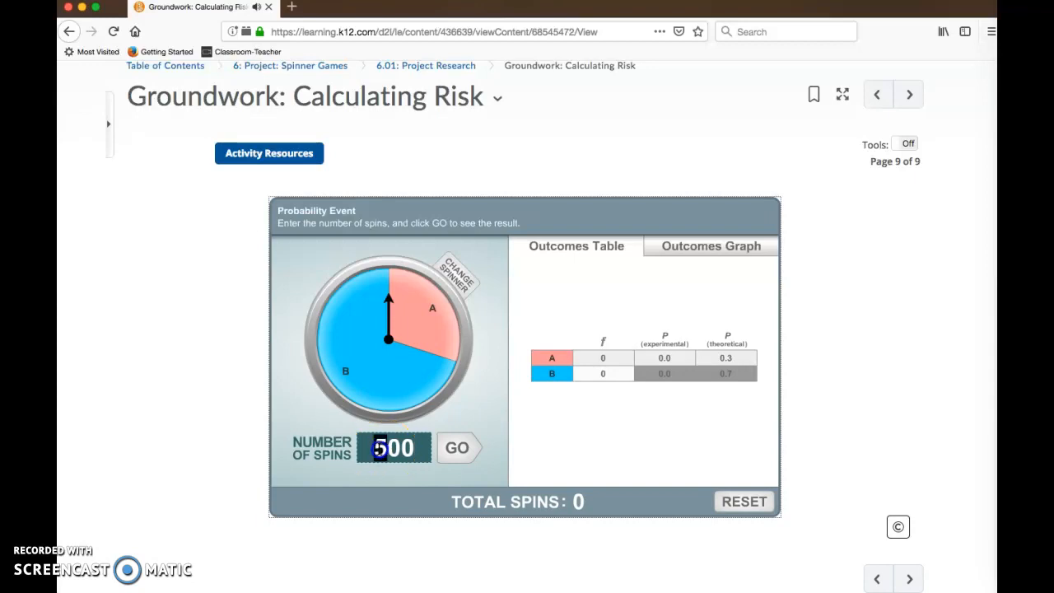
{"action": "type", "text": "1"}
{"action": "left_click", "coordinate": [460, 453]}
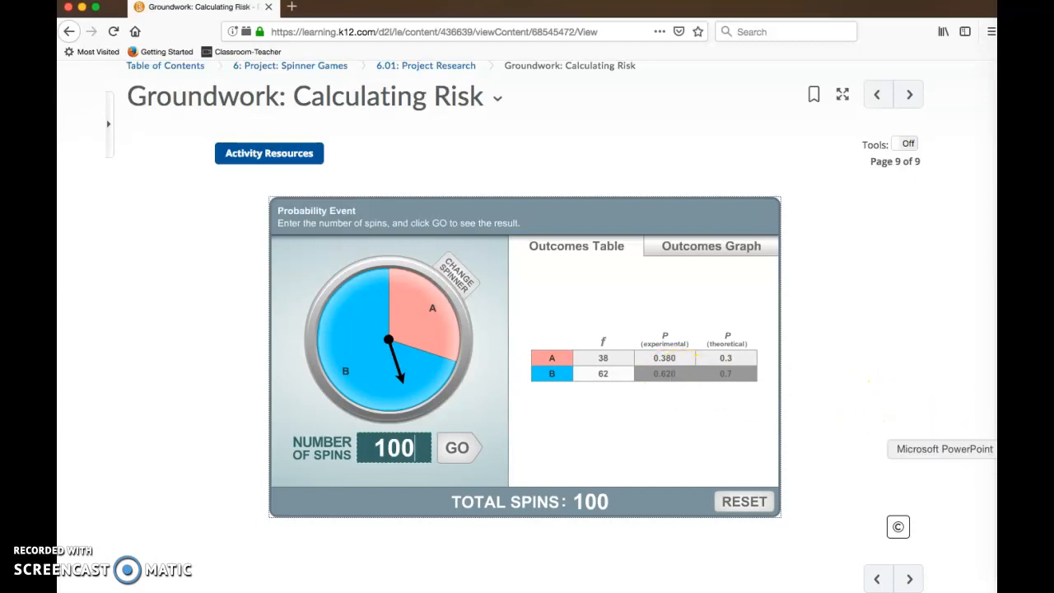
Switch to Excel and enter 22 as the win frequency for Spinner 2: 100 plays.
{"action": "left_click", "coordinate": [943, 408]}
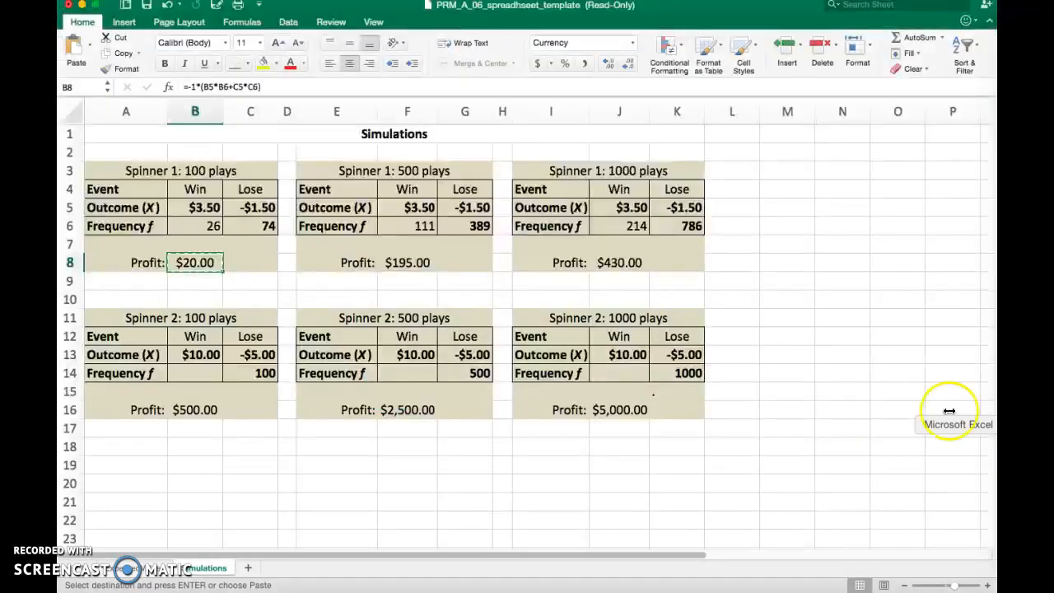
{"action": "left_click", "coordinate": [199, 372]}
{"action": "type", "text": "22"}
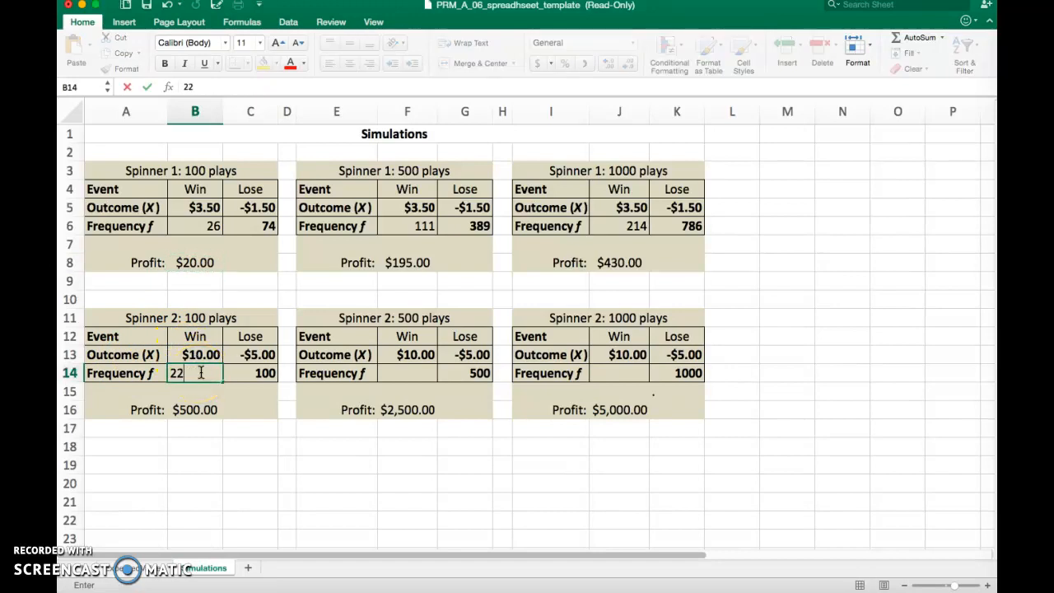
{"action": "key", "text": "Return"}
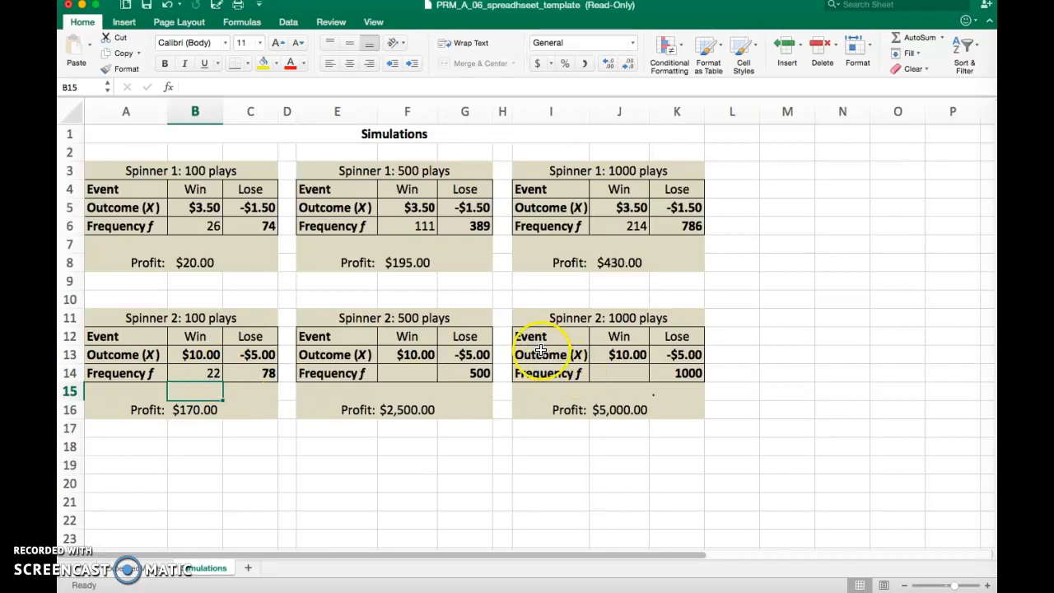
Switch to PowerPoint and add a new slide titled "Discussion" after the Simulation Results: Game 2 slide.
{"action": "left_click", "coordinate": [992, 449]}
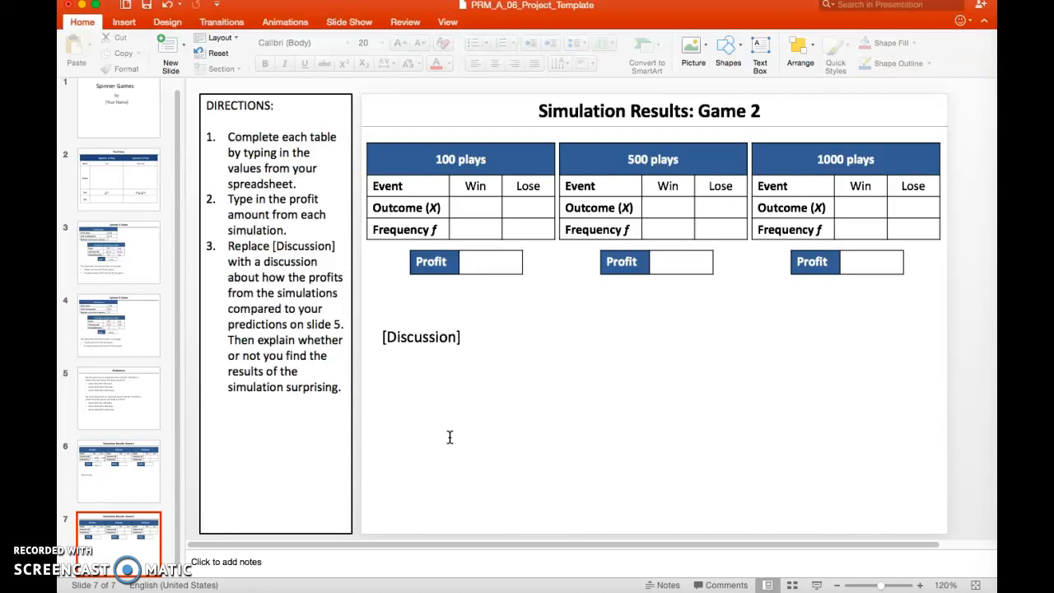
{"action": "left_click", "coordinate": [169, 49]}
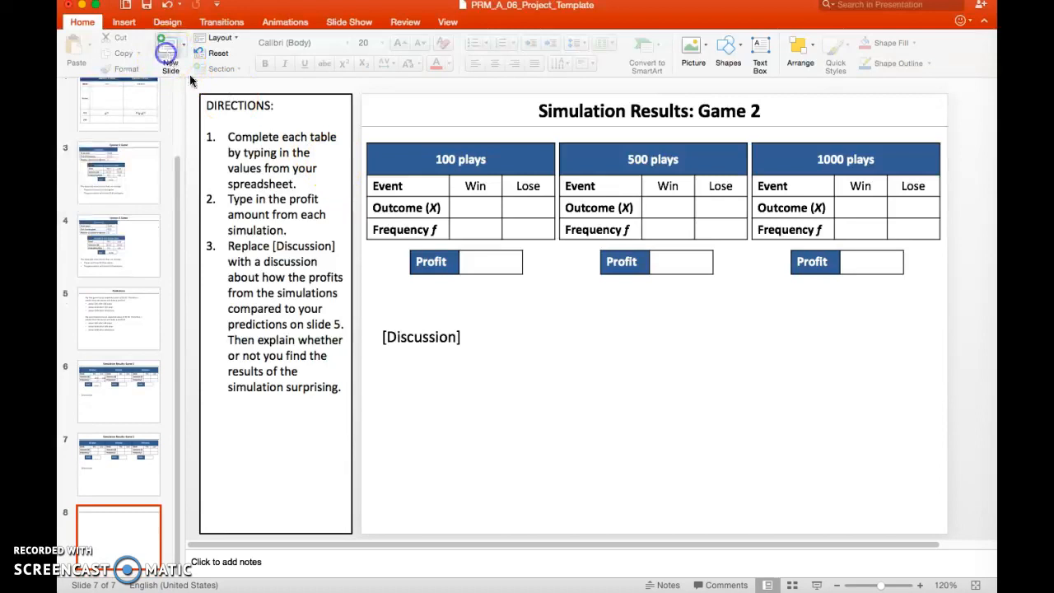
{"action": "left_click", "coordinate": [557, 124]}
{"action": "type", "text": "DIs"}
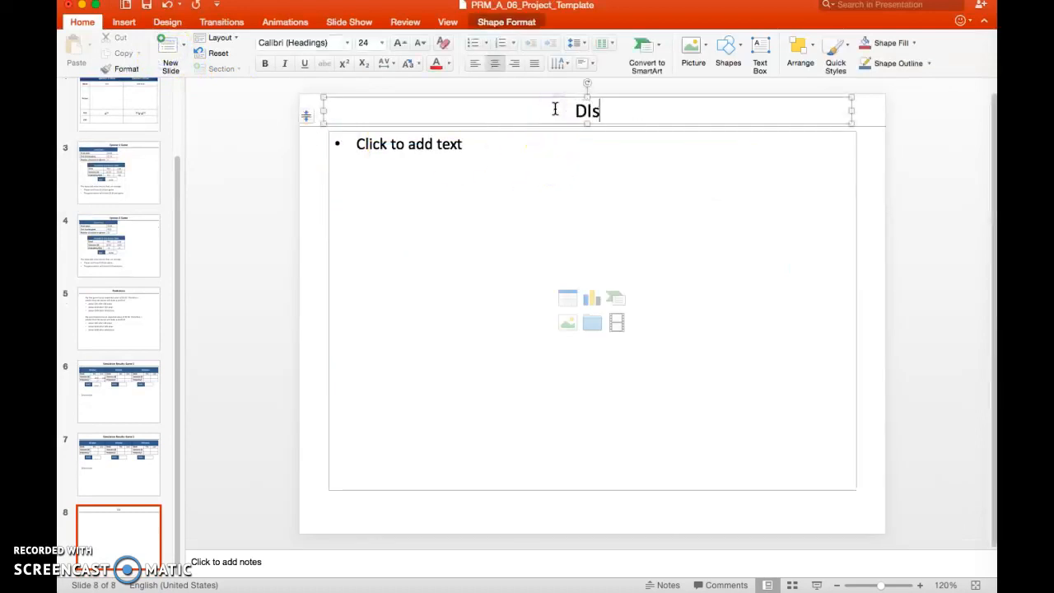
{"action": "key", "text": "BackSpace"}
{"action": "key", "text": "BackSpace"}
{"action": "type", "text": "iscussion"}
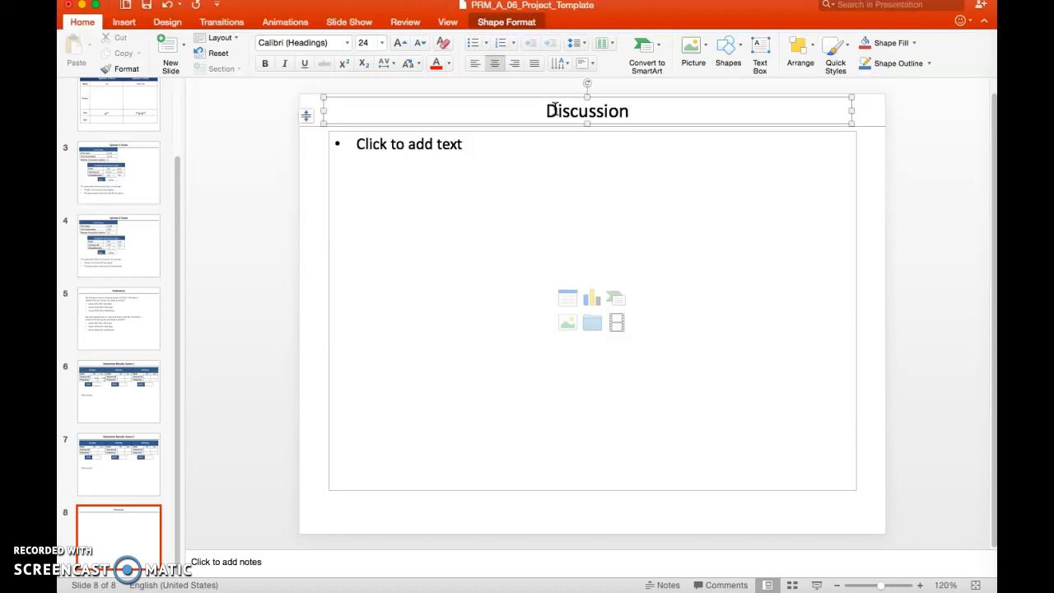